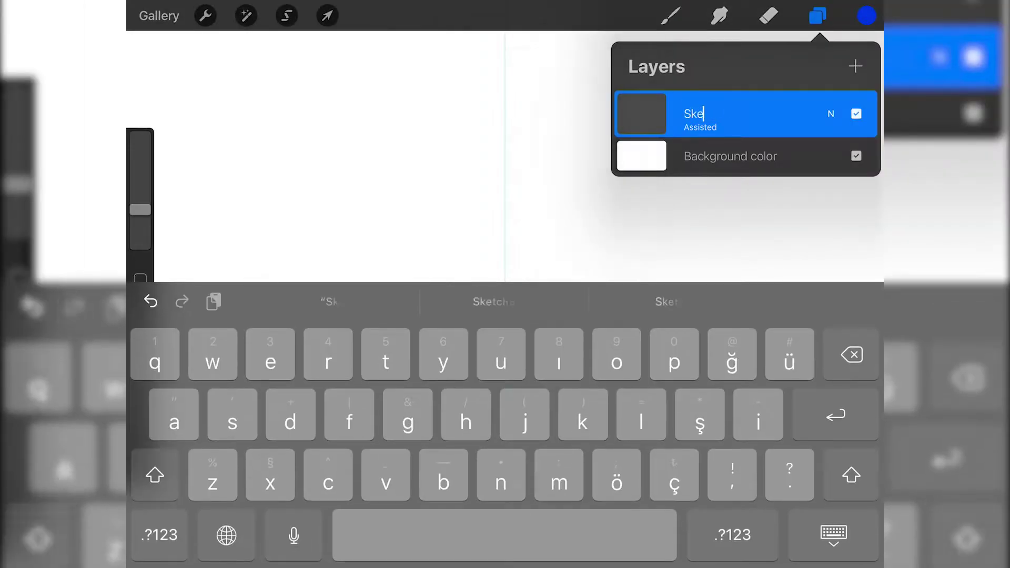
Finish renaming the drawing layer 'Sketch' under the vertical symmetry guide.
type("tch")
key("Return")
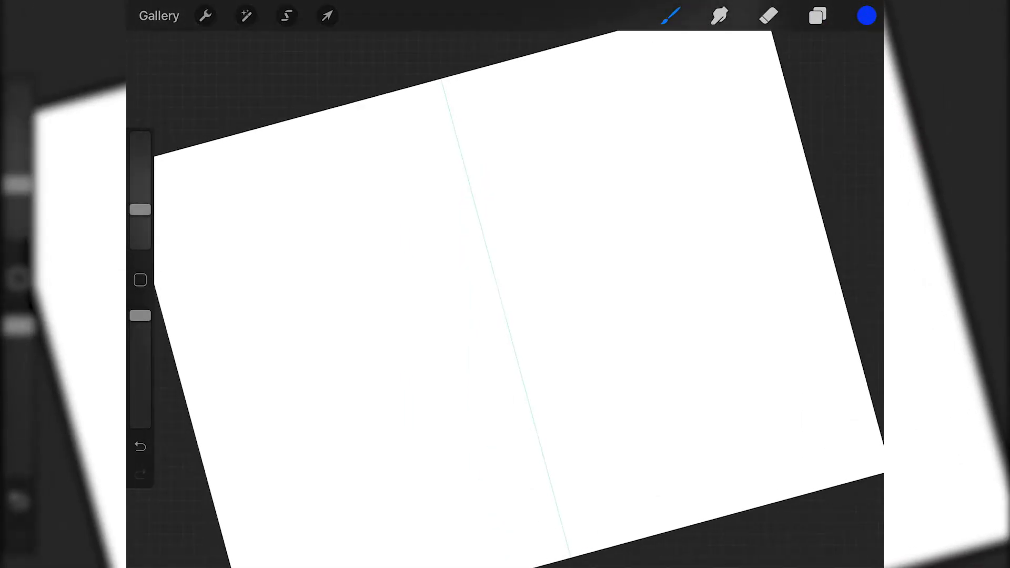
Pick a pen brush and sketch the symmetrical blue tie knot and blade, undoing one bad side stroke.
left_click(671, 15)
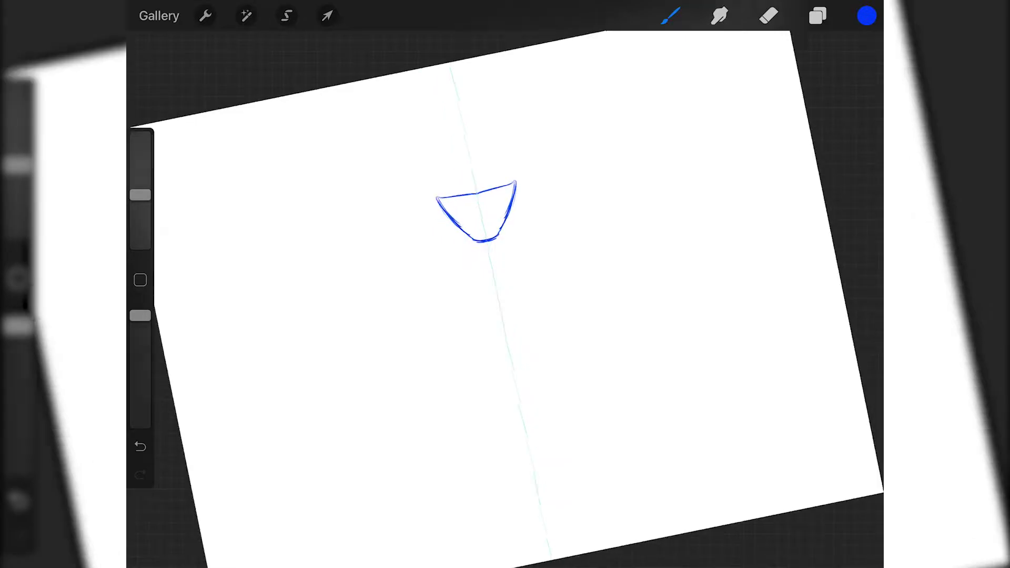
key("ctrl+z")
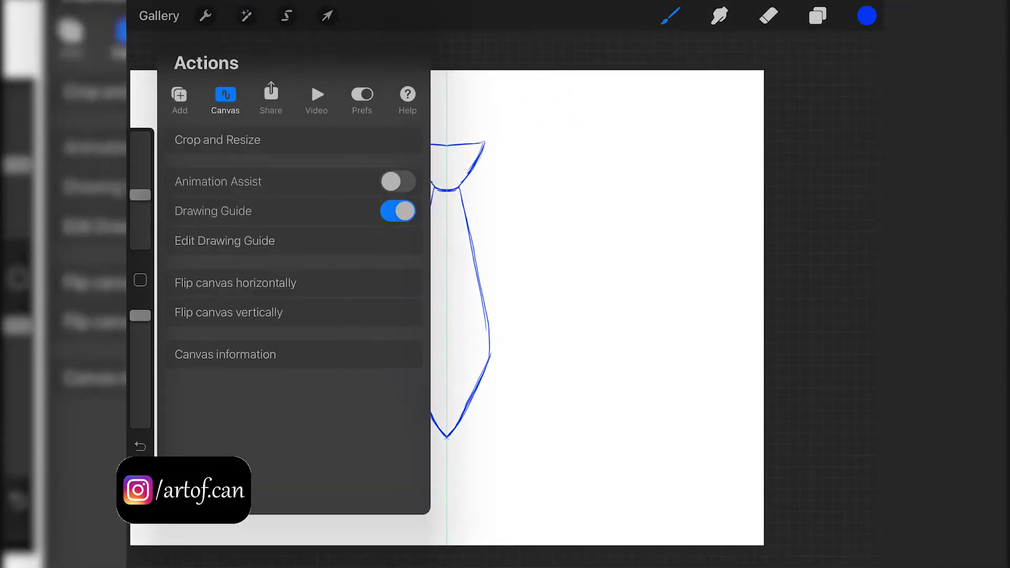
Switch the drawing guide to an isometric grid with a 40px grid size.
left_click(225, 241)
left_click(447, 495)
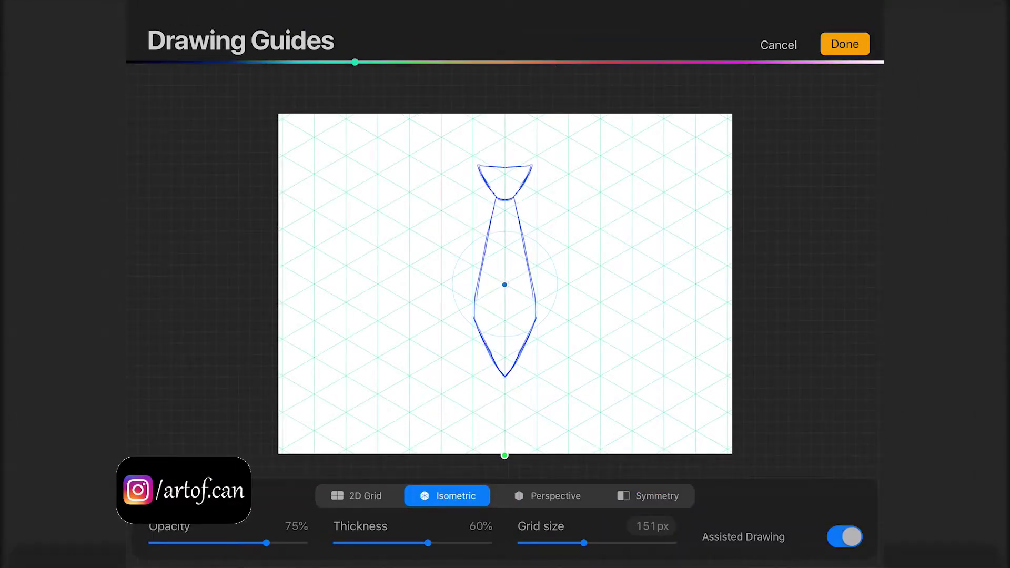
left_click_drag(584, 543, 560, 543)
left_click(652, 526)
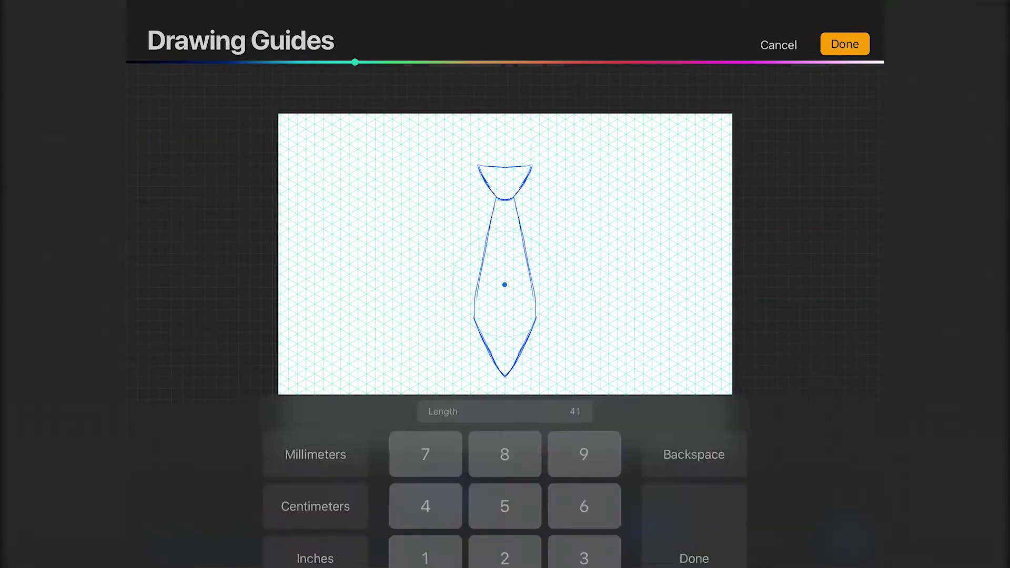
left_click(694, 558)
left_click(844, 44)
Pick red as the drawing colour for the stripes.
scroll(505, 284, "up", 5)
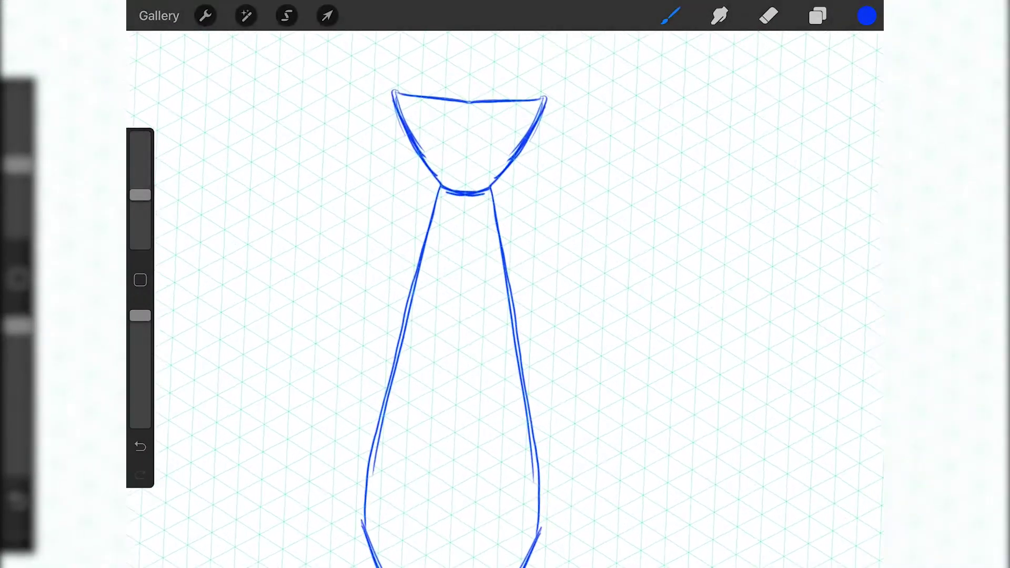
left_click(866, 15)
left_click(634, 345)
left_click(866, 15)
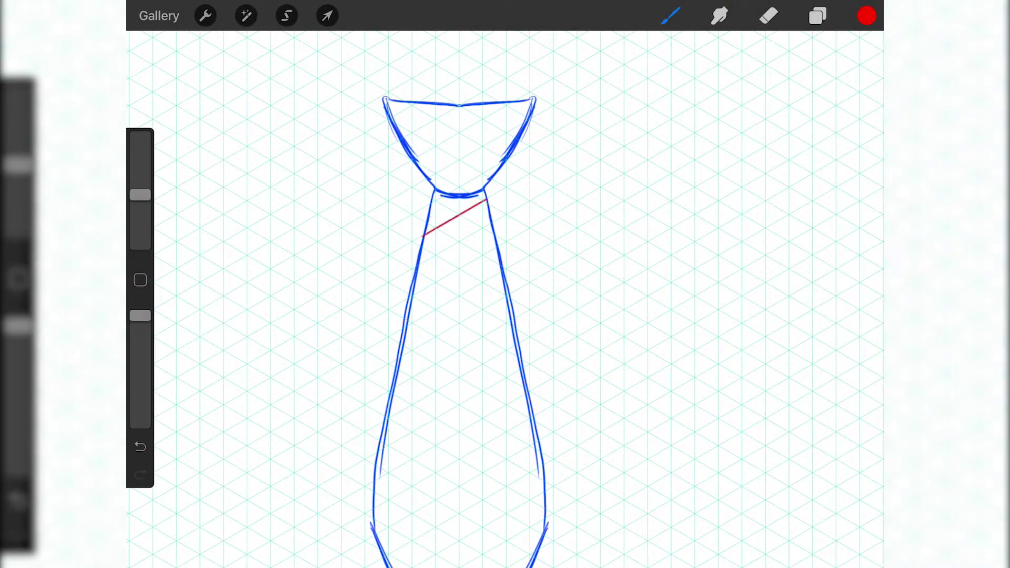
Undo the red test line and duplicate the Sketch layer.
left_click(817, 15)
left_click_drag(789, 112, 710, 113)
left_click(787, 112)
left_click(710, 112)
left_click(817, 15)
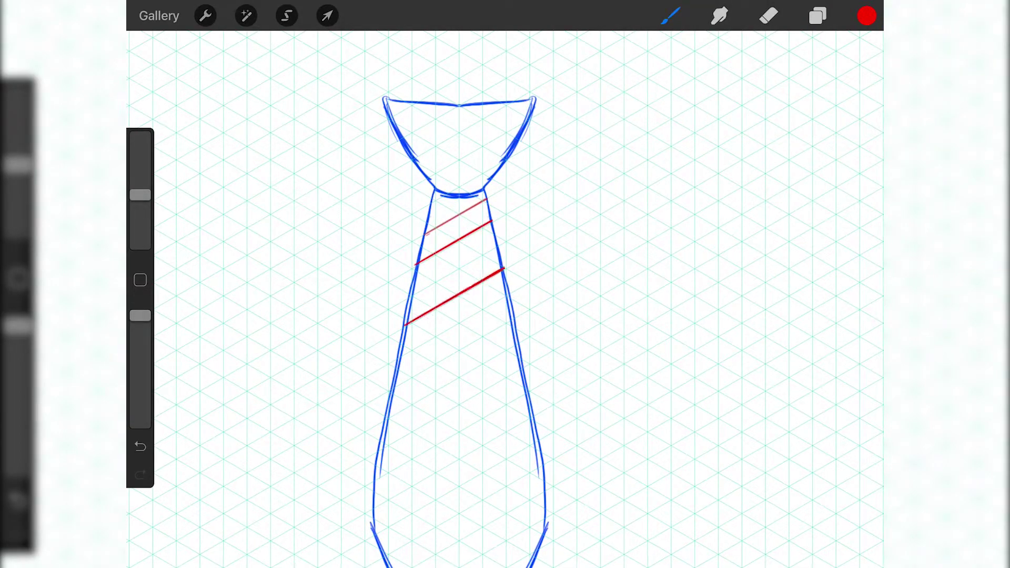
Draw evenly spaced red diagonal stripes across the whole tie, redoing one short stripe.
scroll(463, 294, "down", 5)
scroll(463, 242, "up", 3)
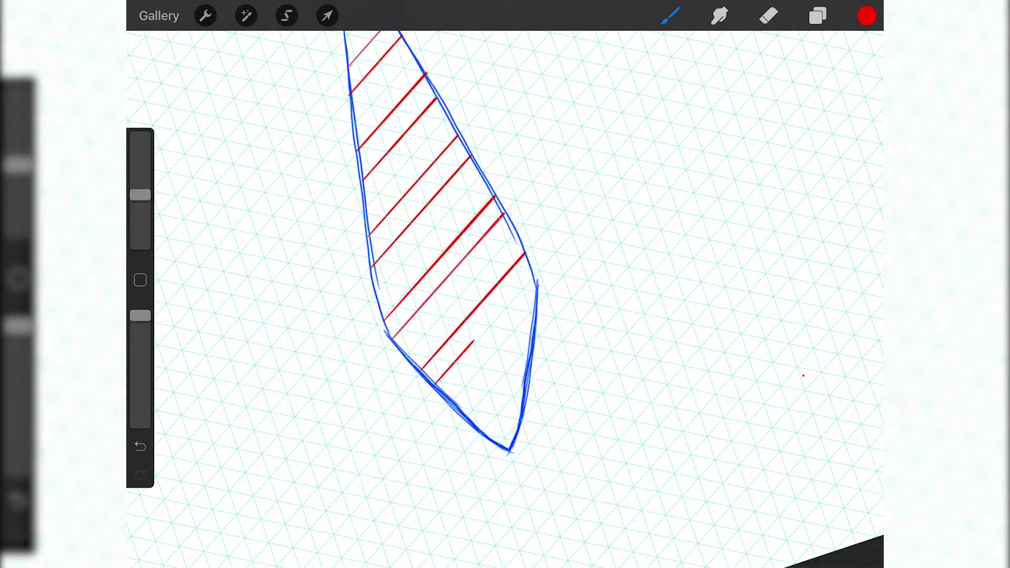
key("ctrl+z")
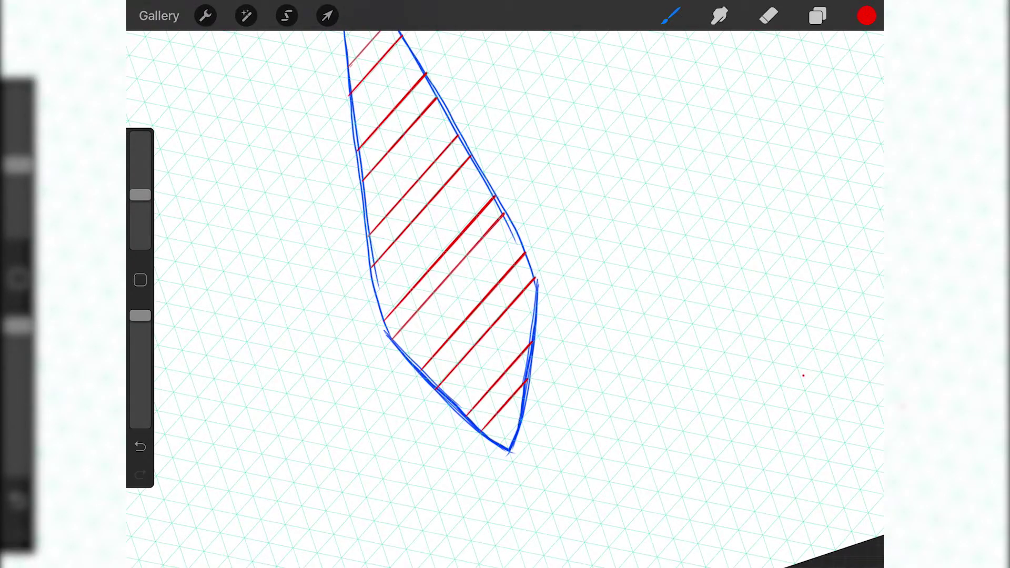
scroll(462, 284, "up", 5)
scroll(463, 284, "up", 3)
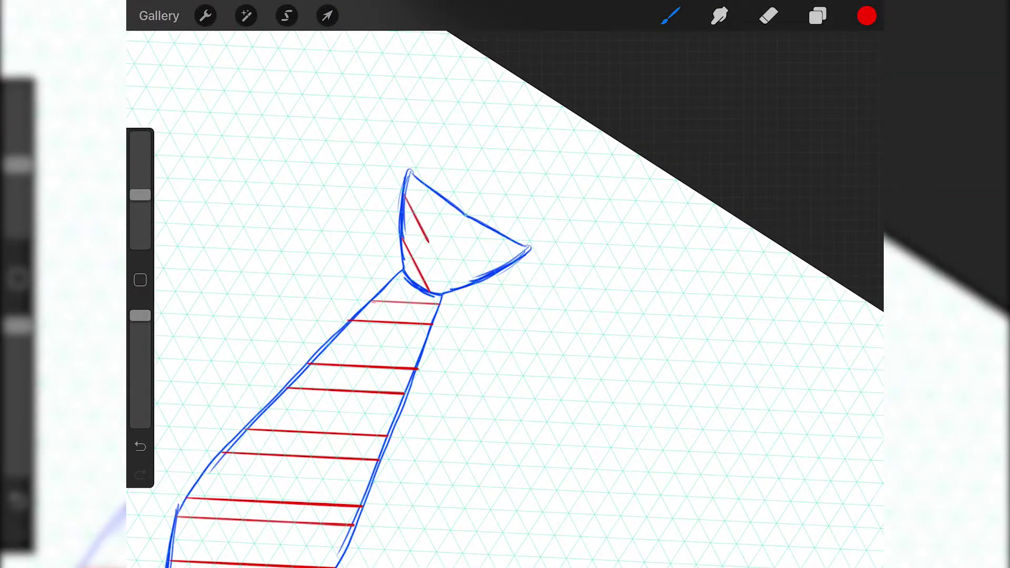
scroll(462, 284, "down", 3)
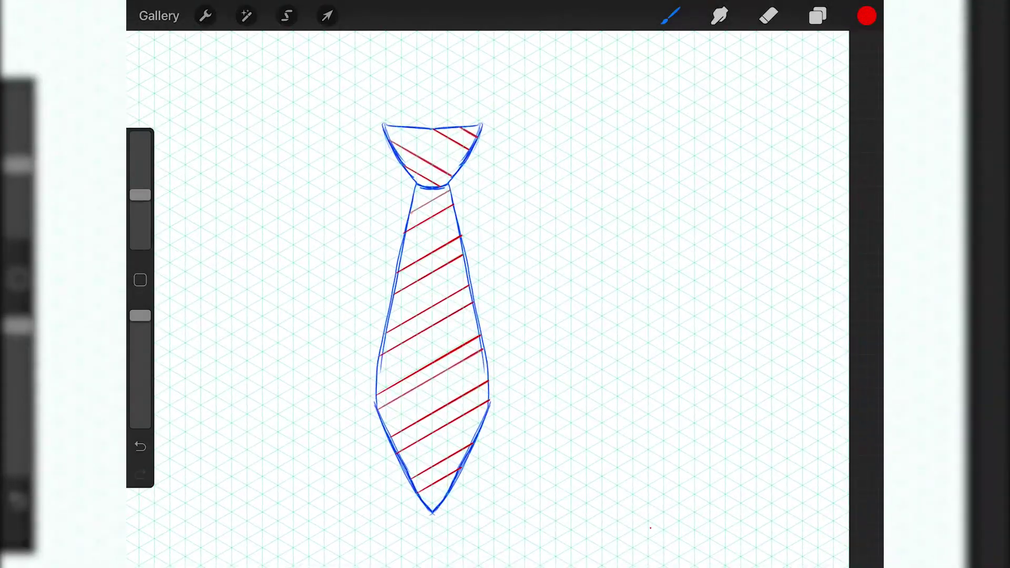
Show the options menu for the top Sketch layer.
left_click(817, 16)
left_click(641, 113)
left_click(641, 114)
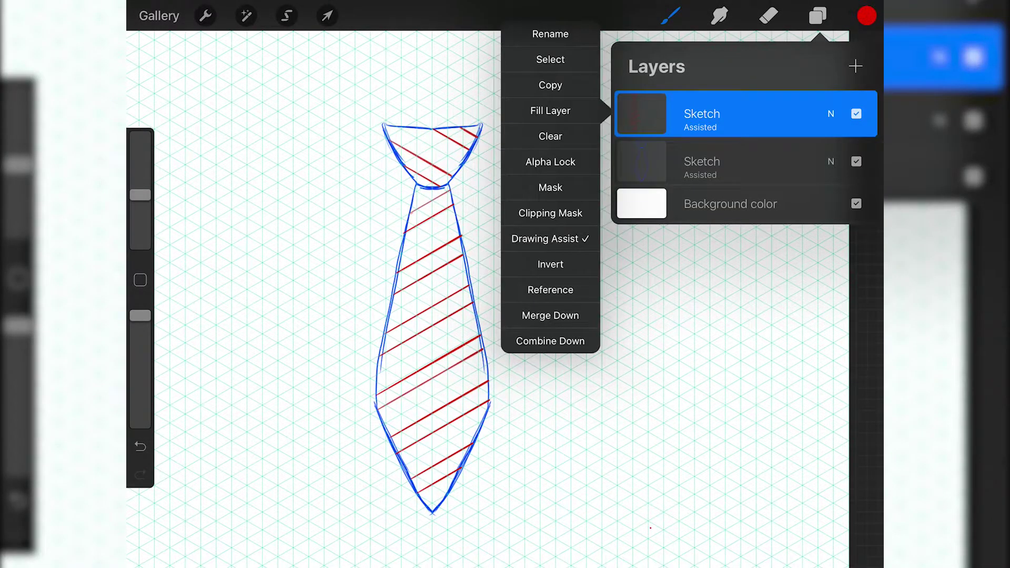
Select the lower Sketch layer and set the eraser size to 2%.
left_click(702, 162)
left_click(817, 15)
left_click(769, 16)
left_click_drag(140, 195, 140, 232)
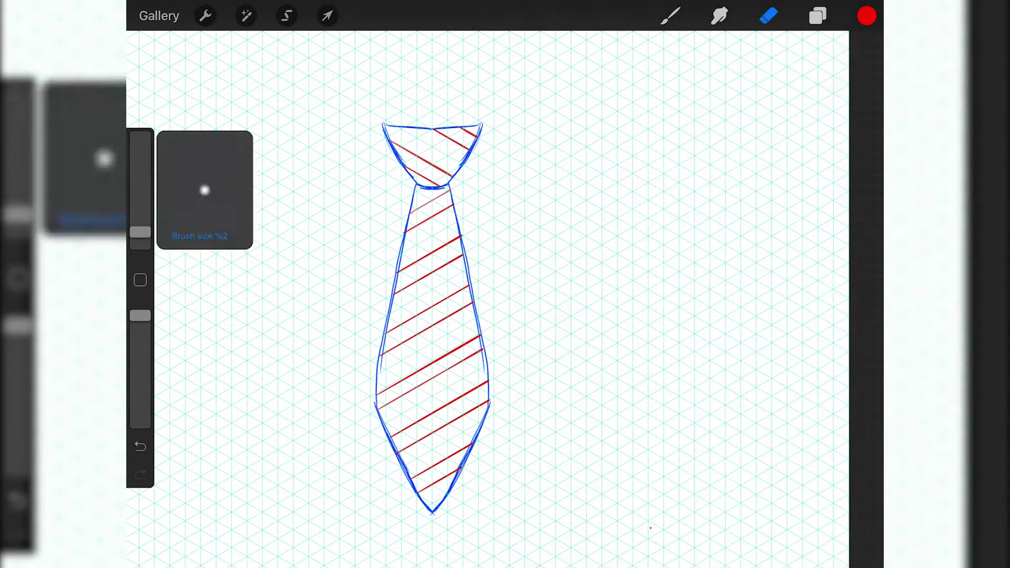
Set up a black Studio Pen Full Stream brush and turn off the isometric drawing guide.
left_click(817, 16)
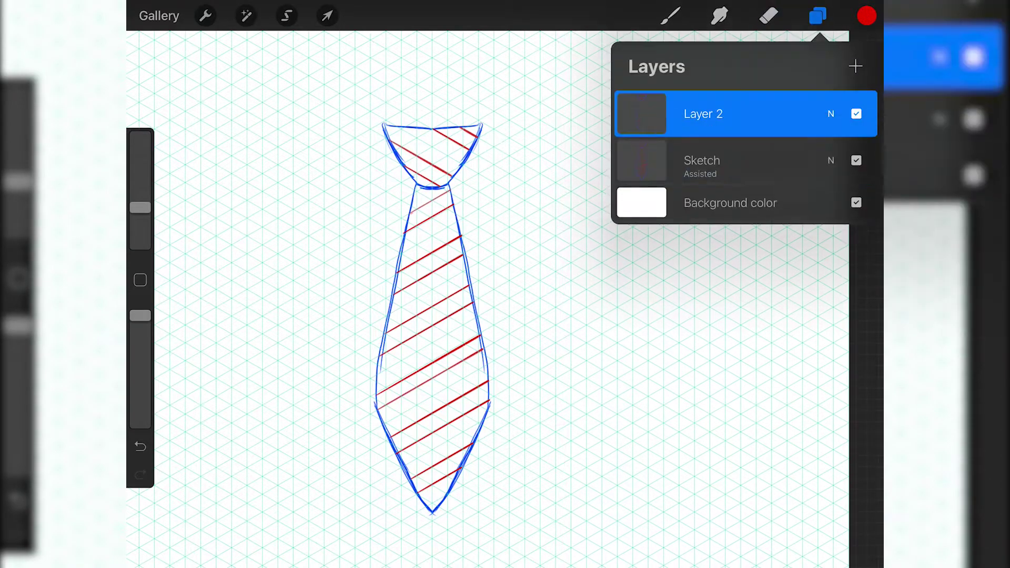
left_click(670, 16)
left_click(866, 16)
left_click(811, 345)
left_click(670, 16)
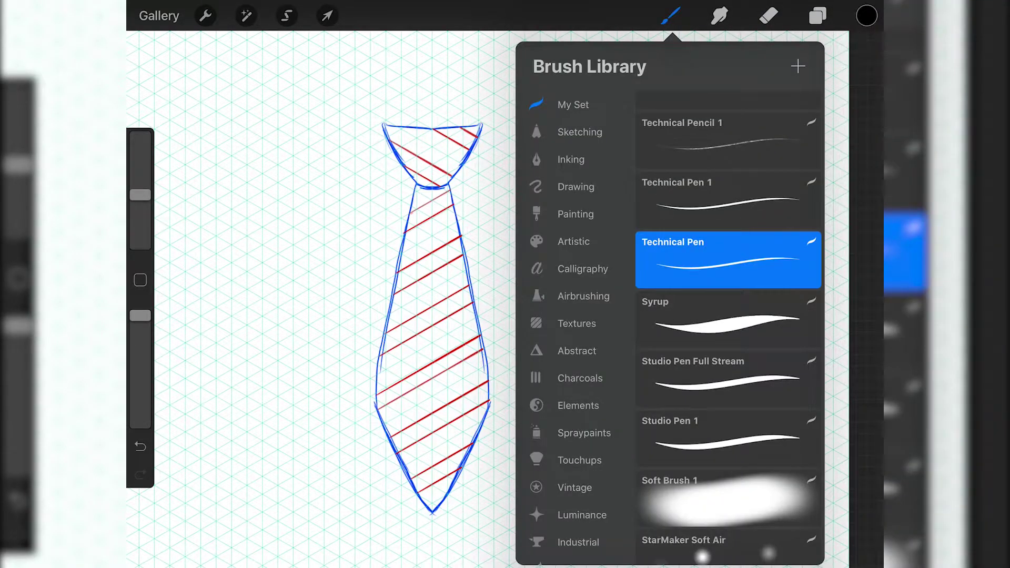
left_click(728, 378)
left_click(205, 15)
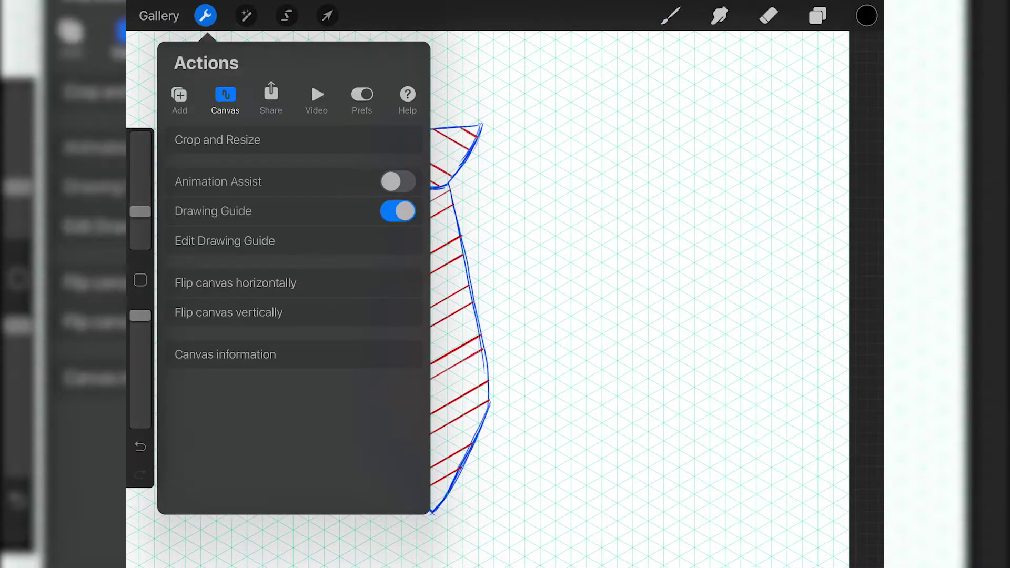
left_click(397, 211)
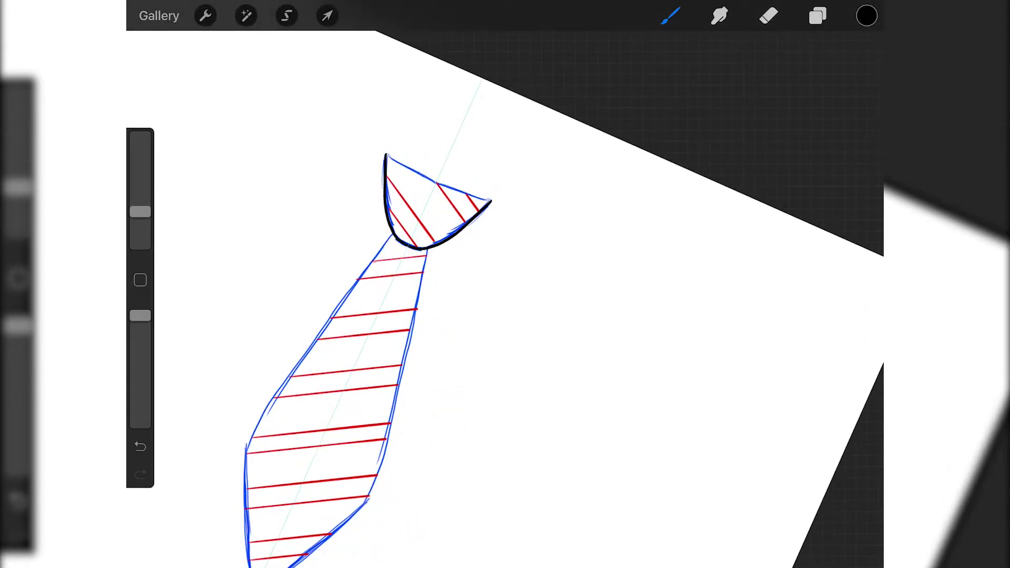
Undo a bad outline stroke and trace the tie's lower sides in black.
key("ctrl+z")
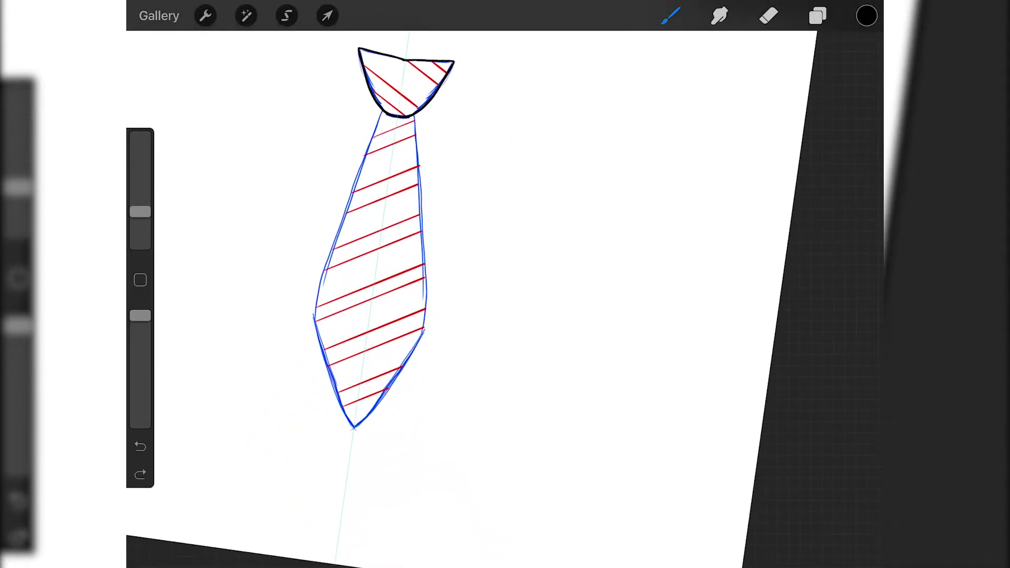
left_click_drag(348, 211, 419, 206)
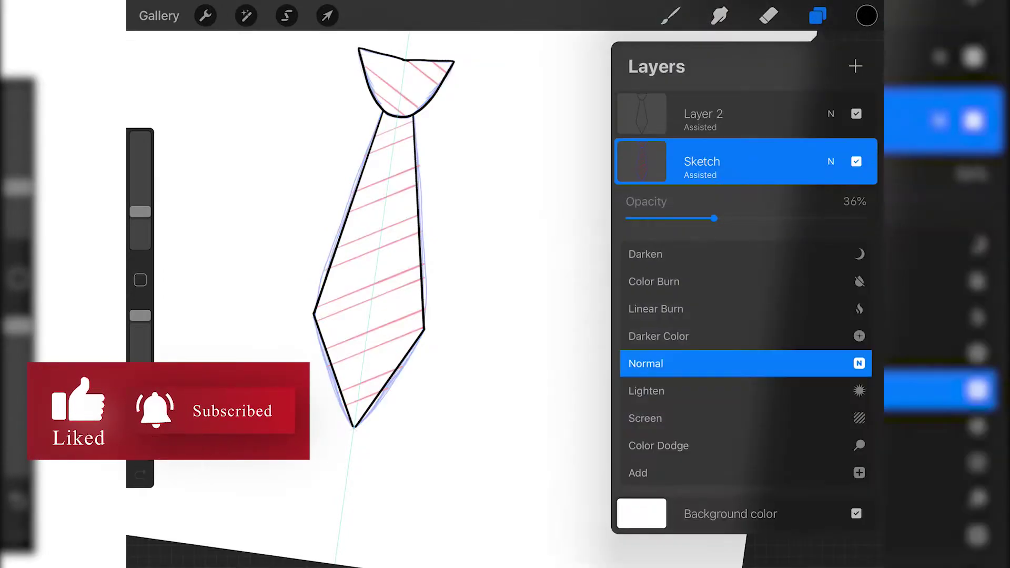
Select Layer 2 and erase the wobbly lower tie outline using the inking brush.
left_click(831, 161)
left_click(702, 114)
left_click(670, 16)
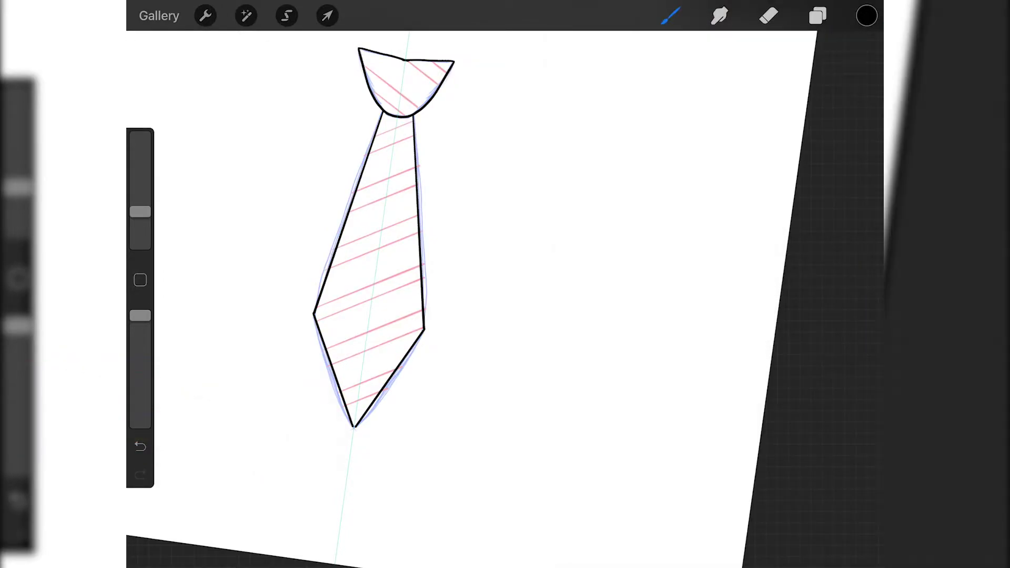
key("ctrl+z")
left_click(817, 15)
left_click(769, 15)
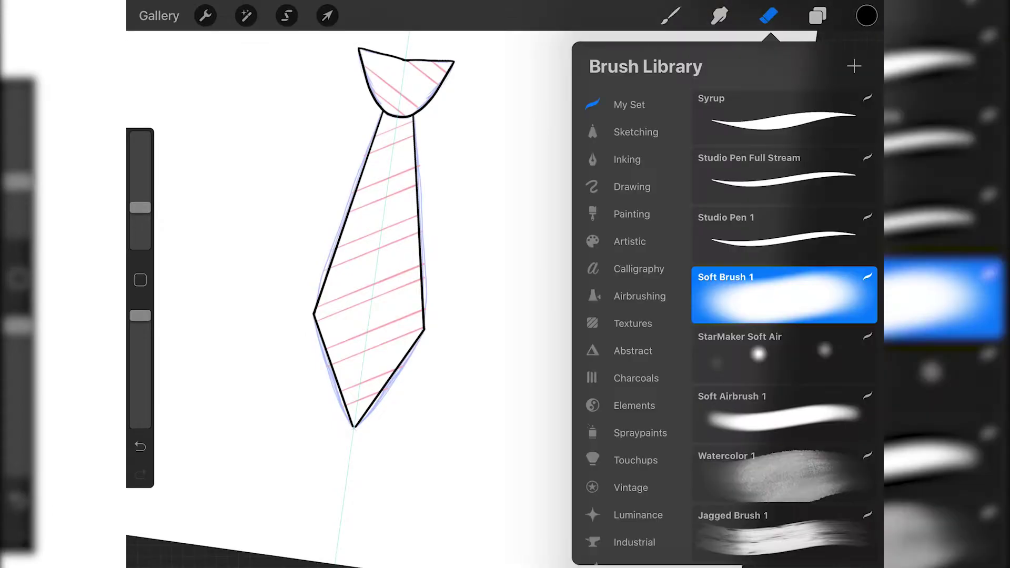
left_click_drag(423, 327, 315, 311)
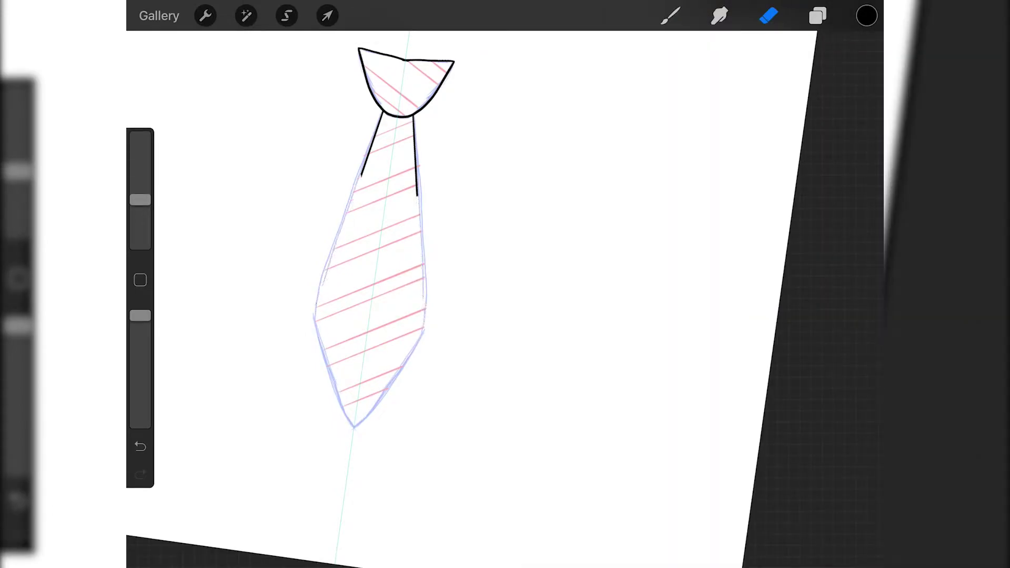
Draw straight left and right sides of the blade, undoing the failed tip strokes.
left_click_drag(382, 113, 302, 348)
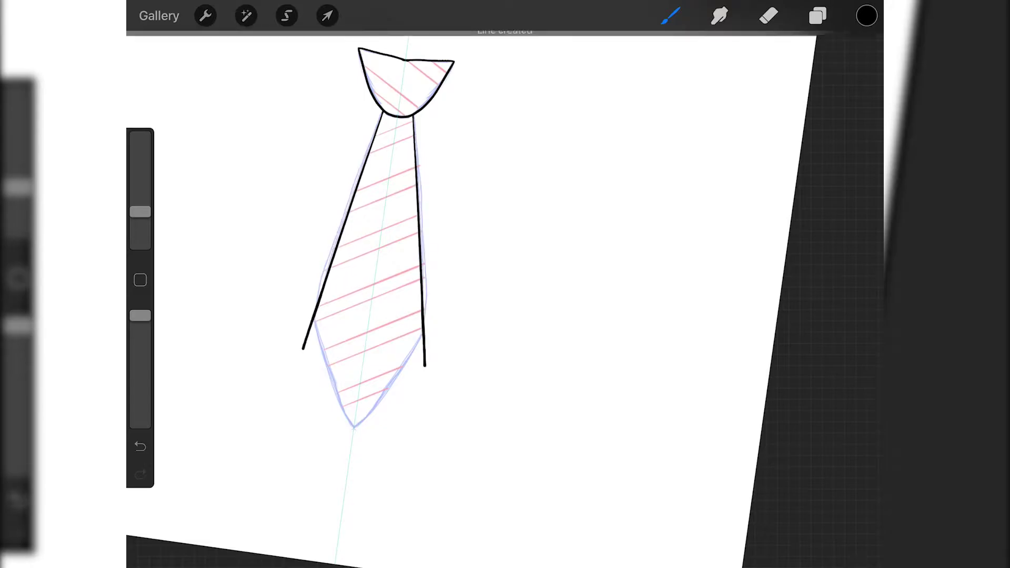
left_click_drag(414, 116, 427, 362)
mouse_move(300, 346)
left_mouse_down()
mouse_move(354, 428)
mouse_move(428, 363)
left_mouse_up()
left_click(140, 446)
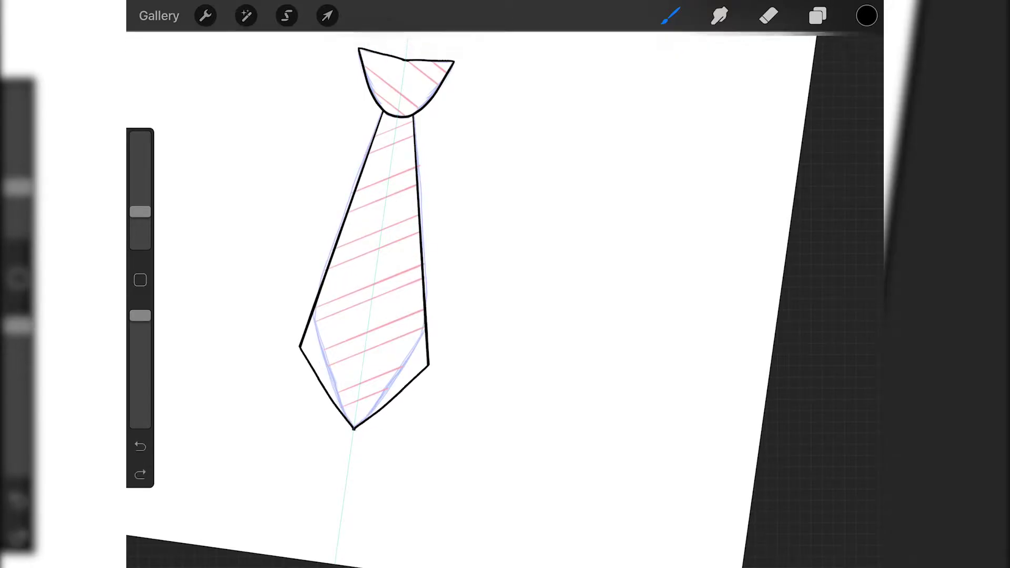
left_click(768, 16)
Redraw both lower strokes and close the blade into a neat V tip.
left_click(670, 16)
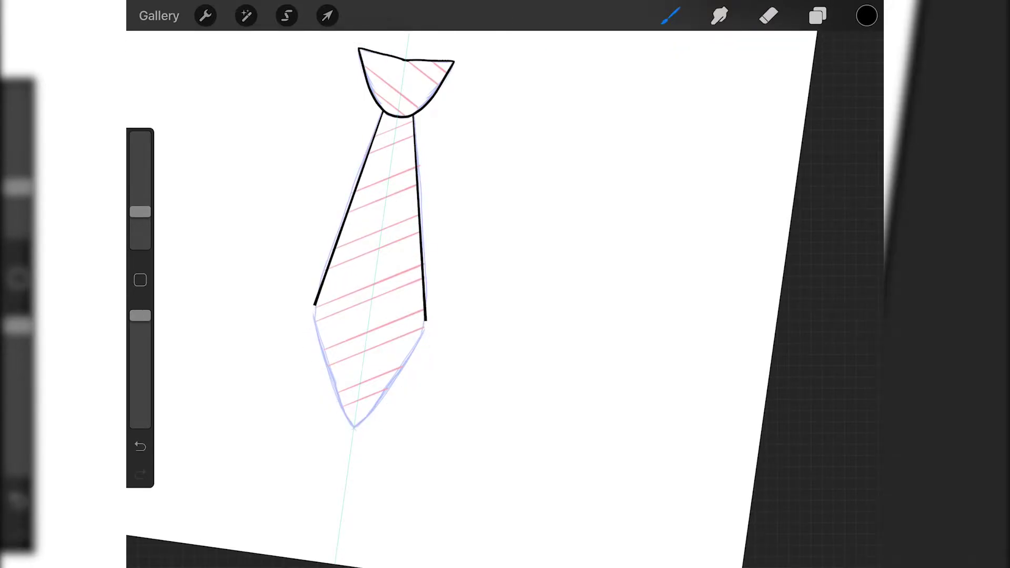
left_click_drag(314, 305, 347, 376)
left_click_drag(426, 320, 380, 372)
left_click_drag(315, 305, 425, 320)
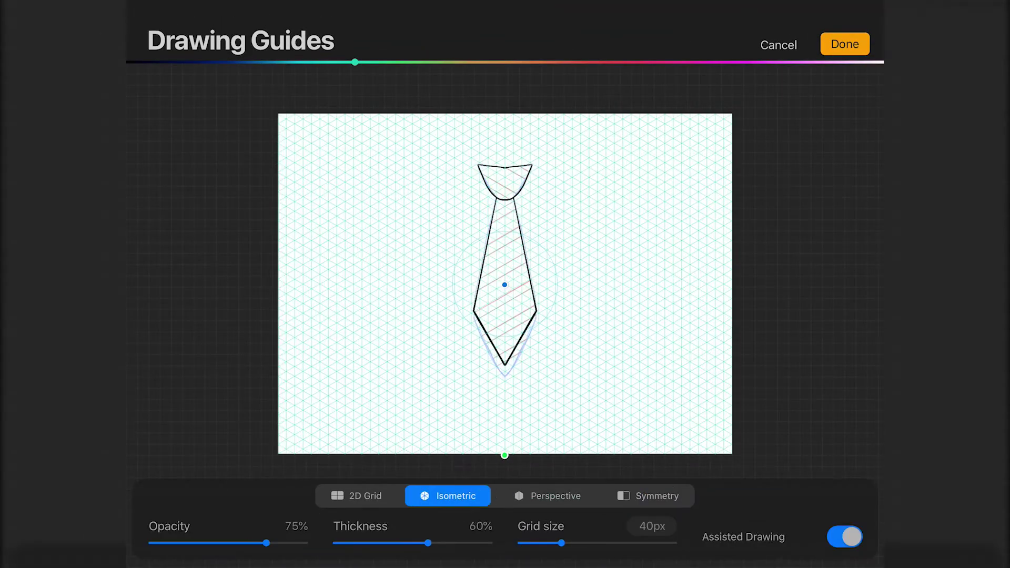
Turn on the isometric grid and ink a black diagonal stripe line across the knot.
left_click(843, 42)
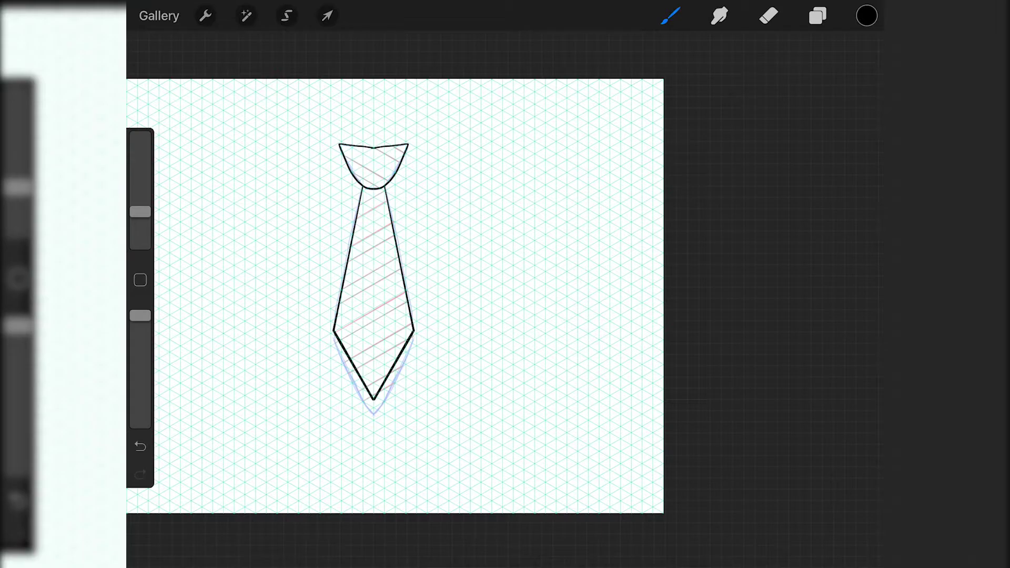
left_click(670, 15)
scroll(405, 316, "up", 3)
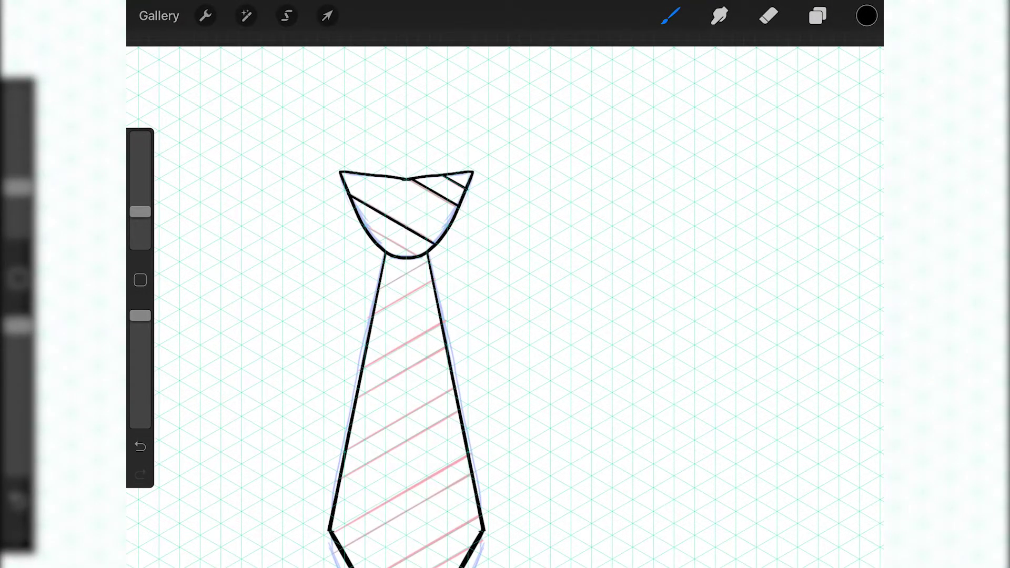
key("ctrl+z")
left_click_drag(362, 221, 404, 248)
Redraw a shorter neck stripe and continue black stripe lines down the blade.
scroll(405, 316, "down", 2)
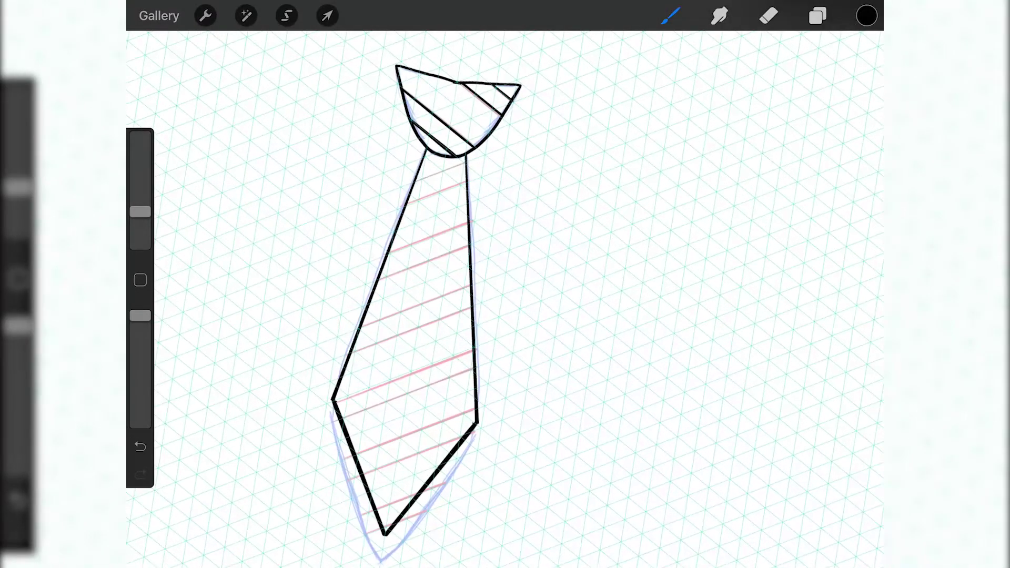
scroll(395, 263, "up", 3)
key("ctrl+z")
key("ctrl+z")
key("ctrl+z")
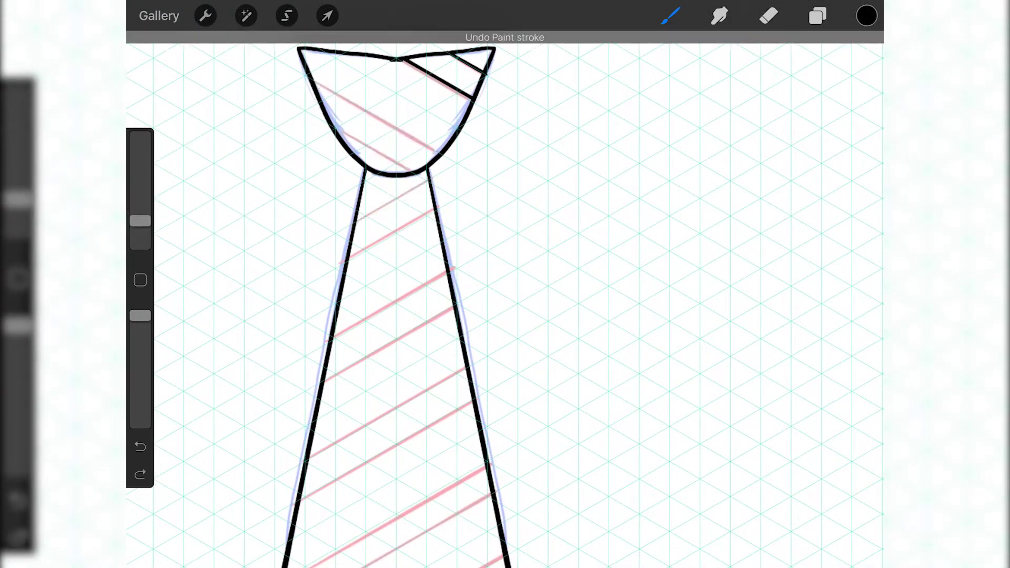
key("ctrl+z")
key("ctrl+z")
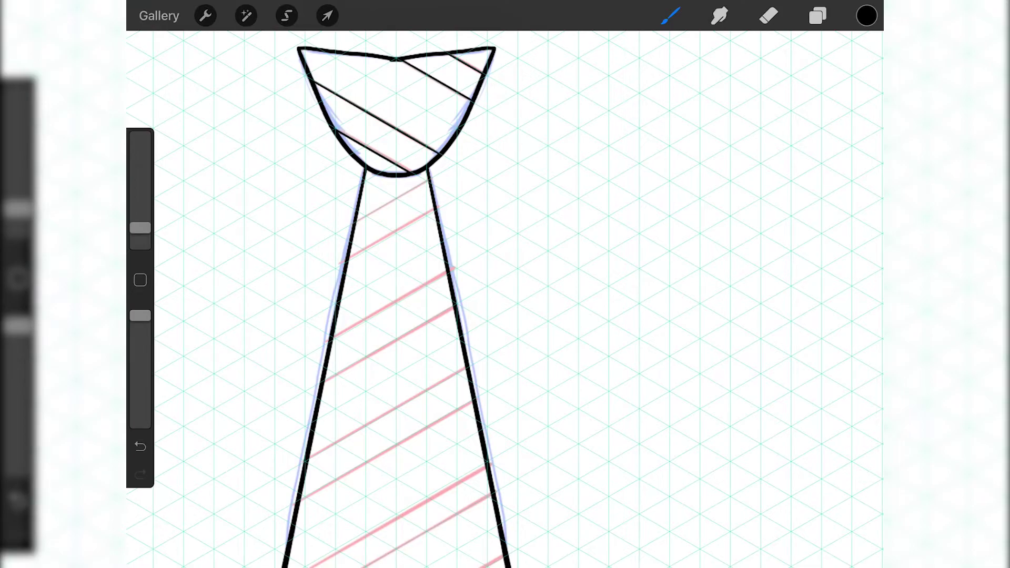
key("ctrl+z")
left_click_drag(355, 222, 403, 195)
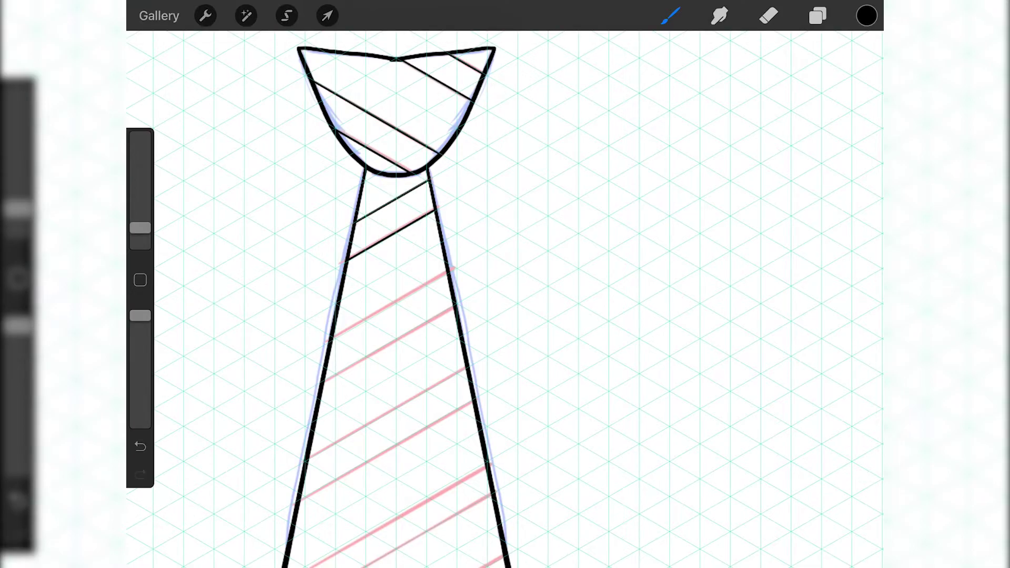
scroll(411, 299, "down", 5)
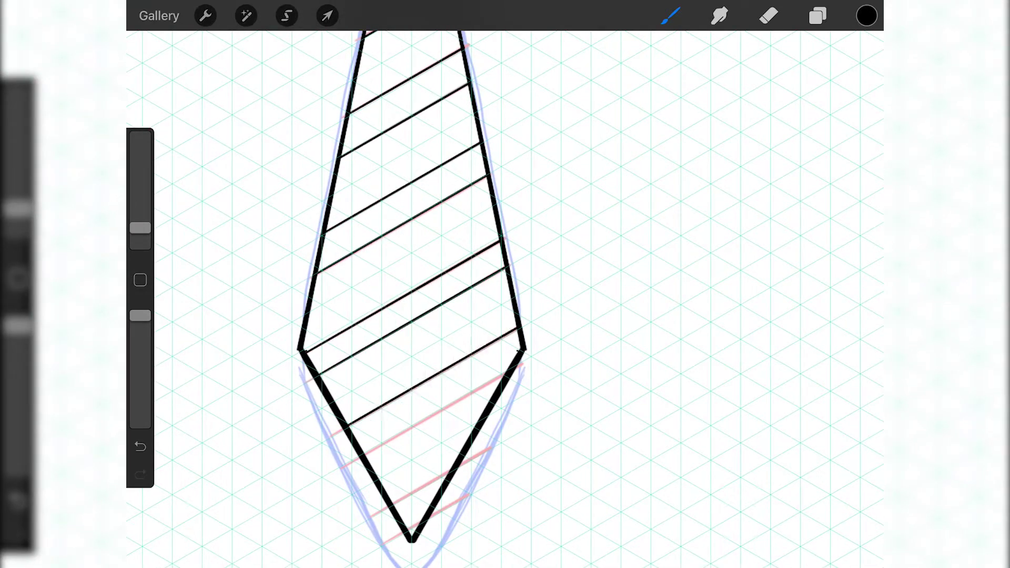
scroll(410, 300, "down", 4)
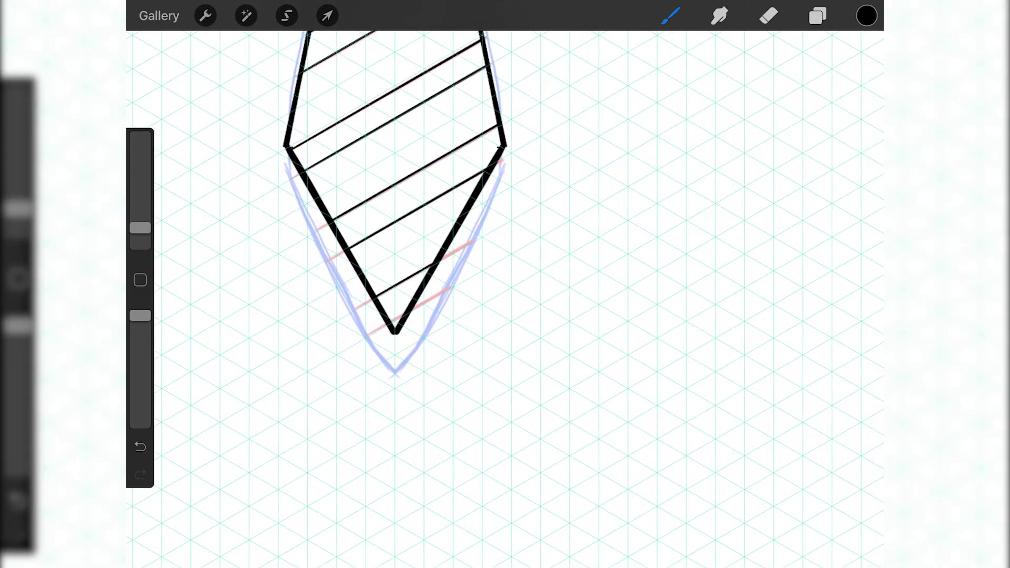
Turn off the isometric grid drawing guide.
scroll(410, 263, "up", 5)
left_click(817, 15)
left_click(205, 16)
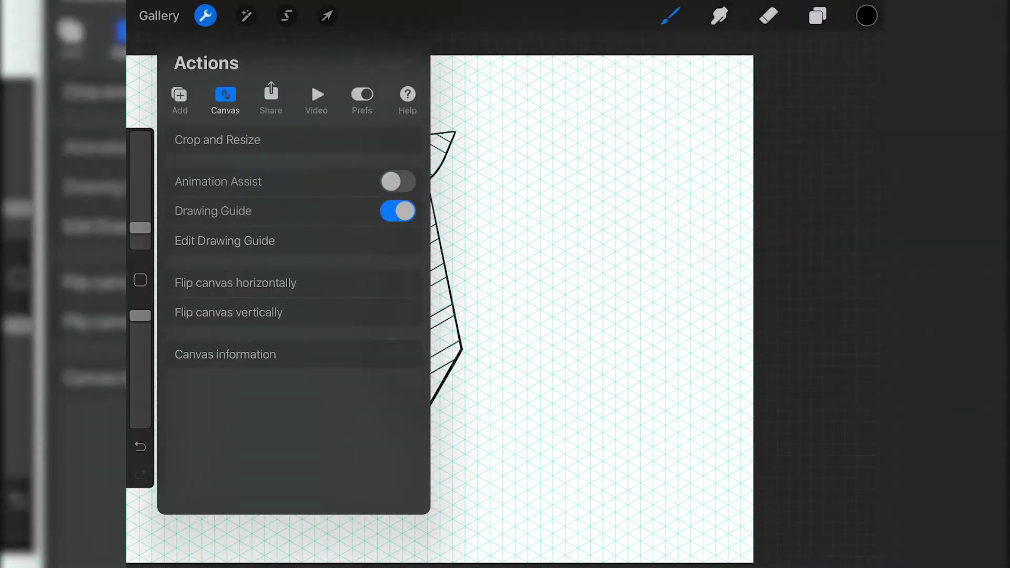
left_click(397, 210)
left_click(205, 16)
left_click(818, 16)
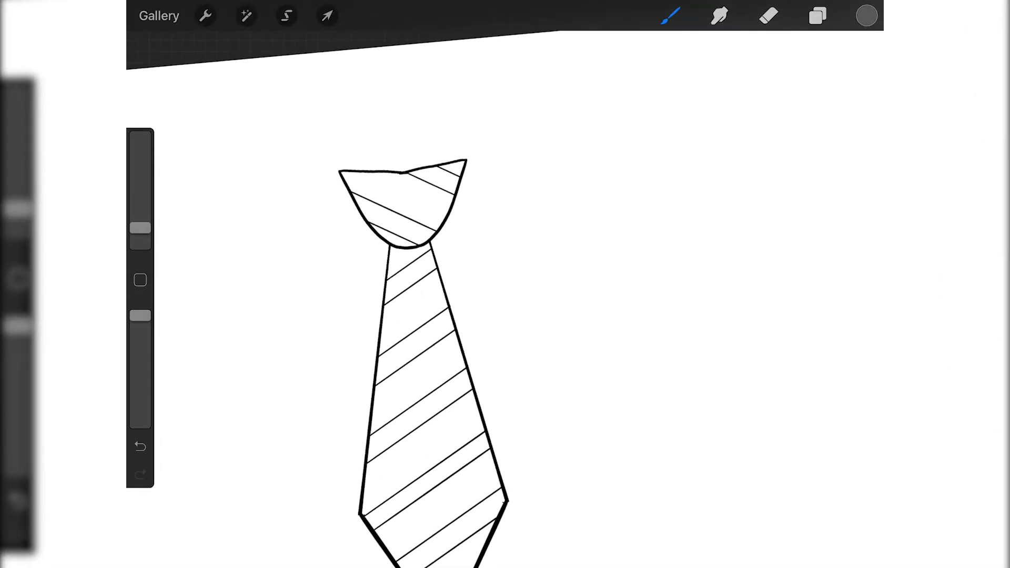
Try dark grey ColorDrop fills on the knot and a stripe, then undo them.
mouse_move(867, 16)
left_mouse_down()
mouse_move(399, 200)
mouse_move(394, 233)
mouse_move(415, 316)
left_mouse_up()
left_click_drag(818, 58, 482, 390)
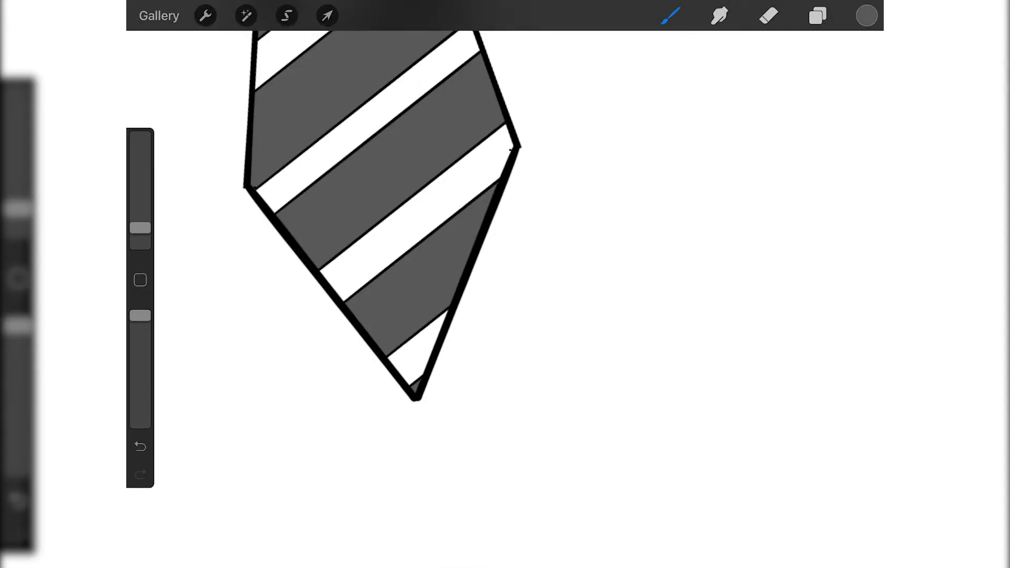
key("ctrl+z")
key("ctrl+z")
key("ctrl+z")
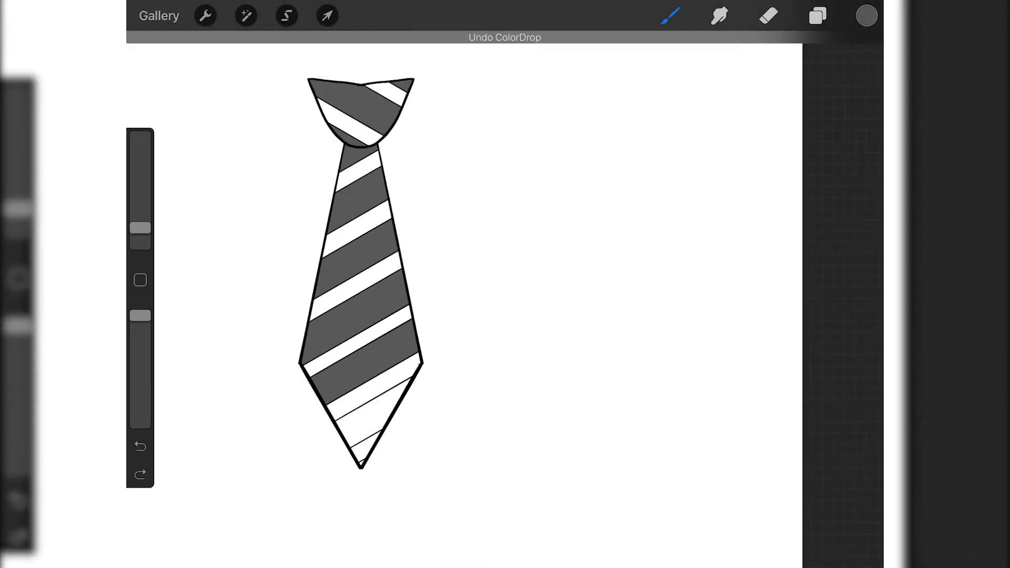
key("ctrl+z")
key("ctrl+z")
key("ctrl+z")
Select Layer 3 and fill the knot and alternate tie stripes with dark grey.
left_click(817, 15)
left_click(703, 114)
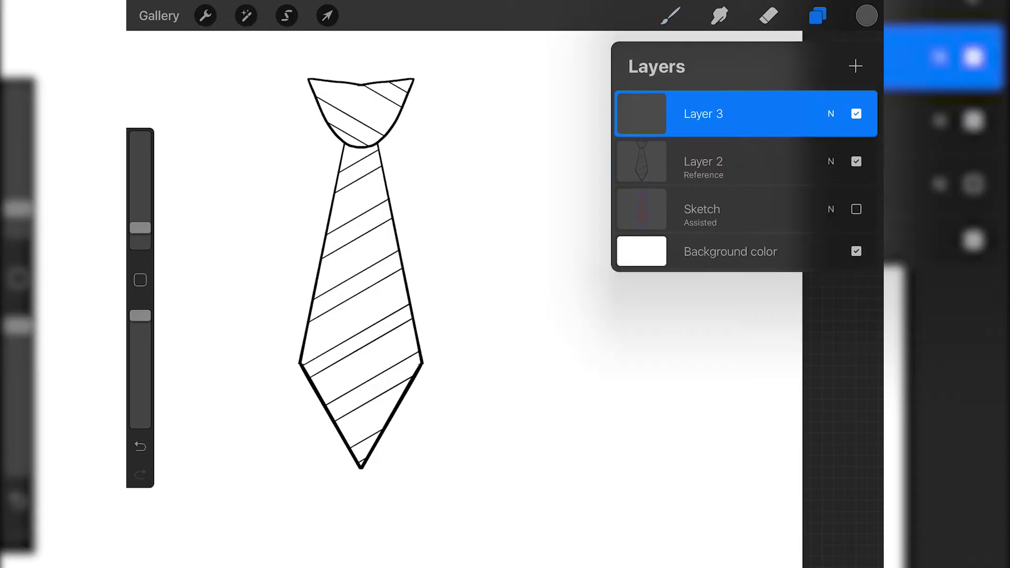
mouse_move(703, 113)
left_mouse_down()
mouse_move(704, 162)
mouse_move(703, 113)
left_mouse_up()
left_click_drag(866, 15, 374, 106)
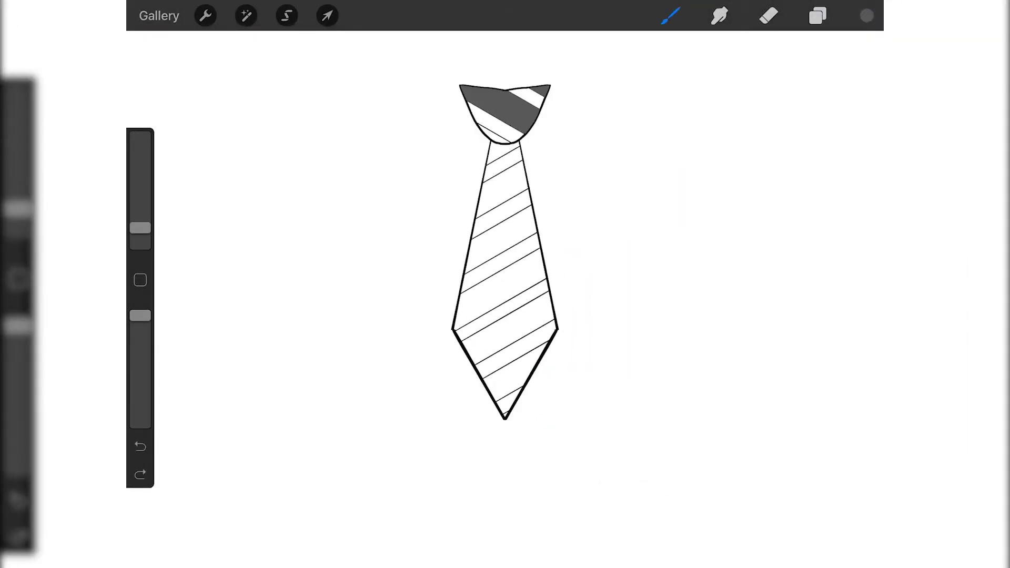
left_click_drag(866, 15, 530, 153)
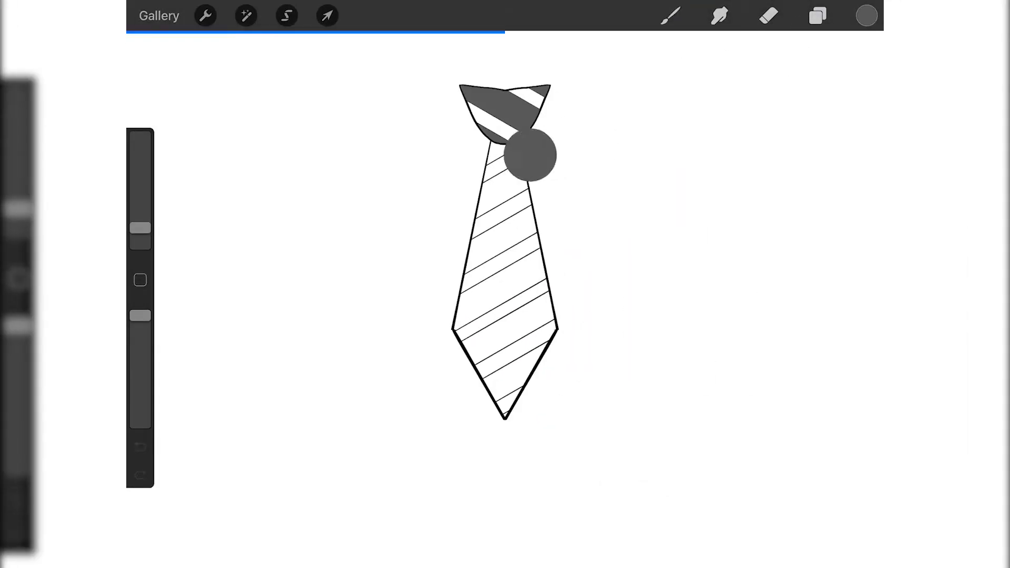
left_click_drag(867, 16, 544, 266)
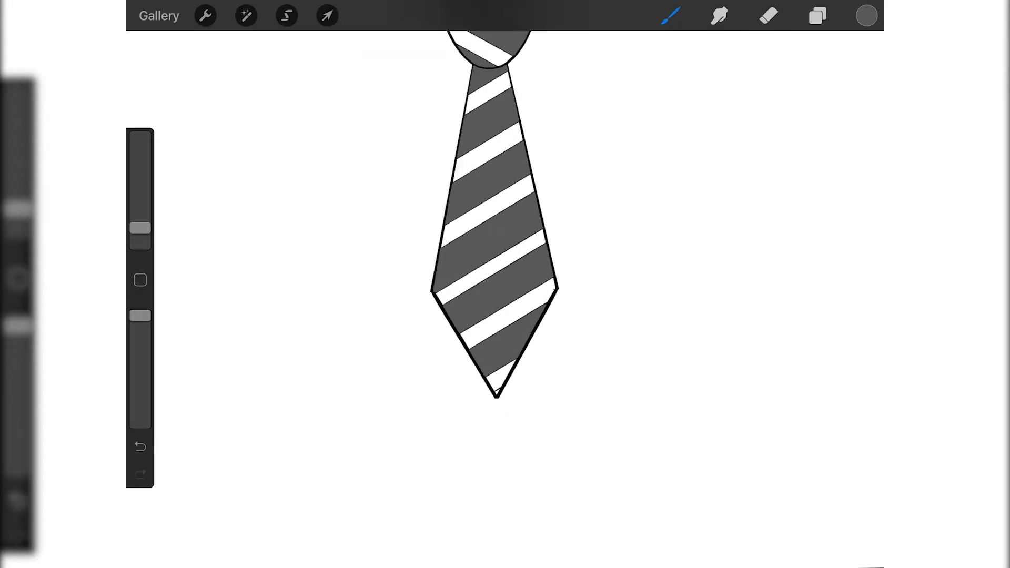
left_click_drag(866, 16, 473, 316)
Add a new layer, pick orange, and fill both knot stripes with it.
left_click(817, 16)
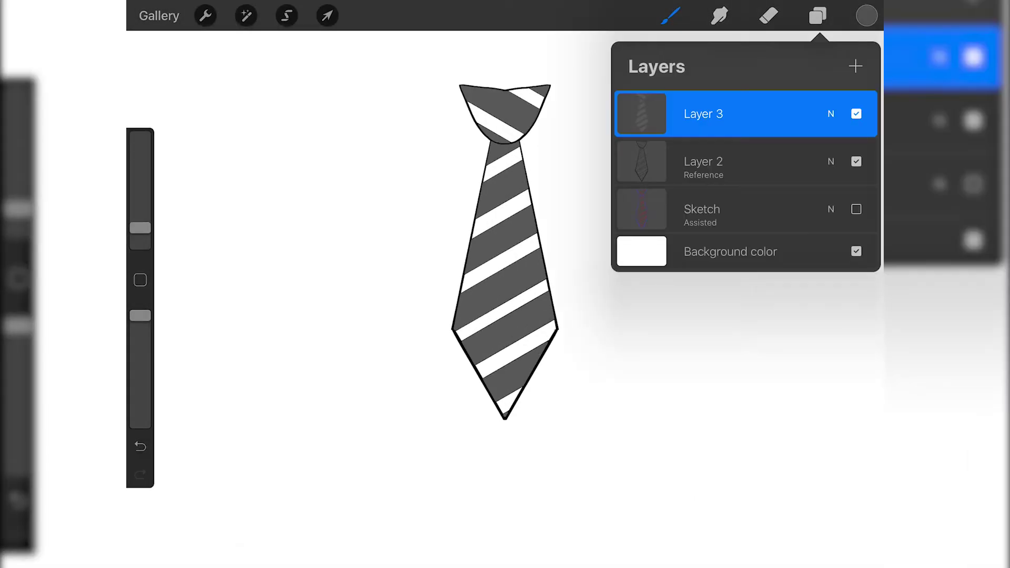
left_click(855, 66)
left_click(866, 16)
left_click(866, 16)
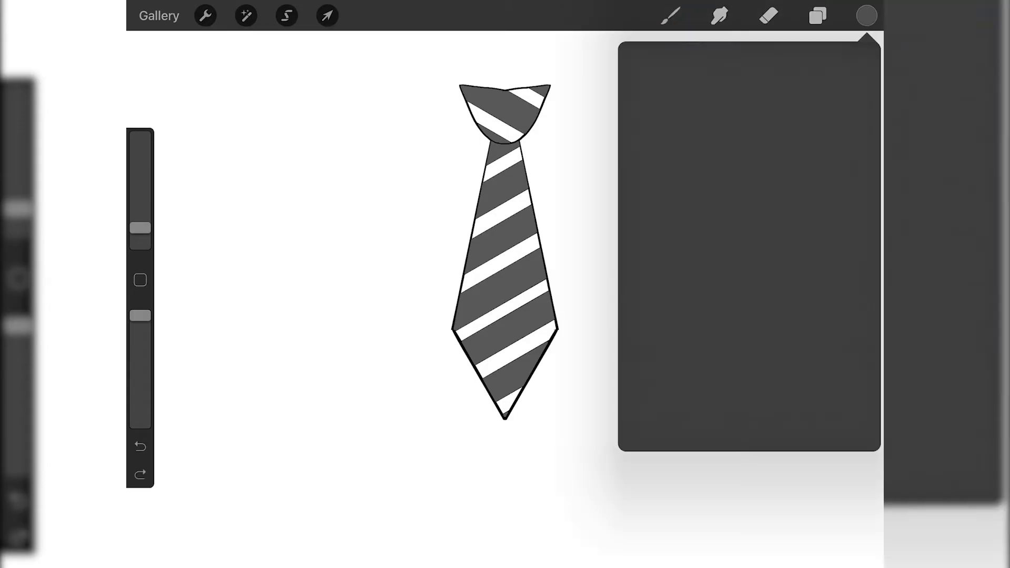
left_click(866, 16)
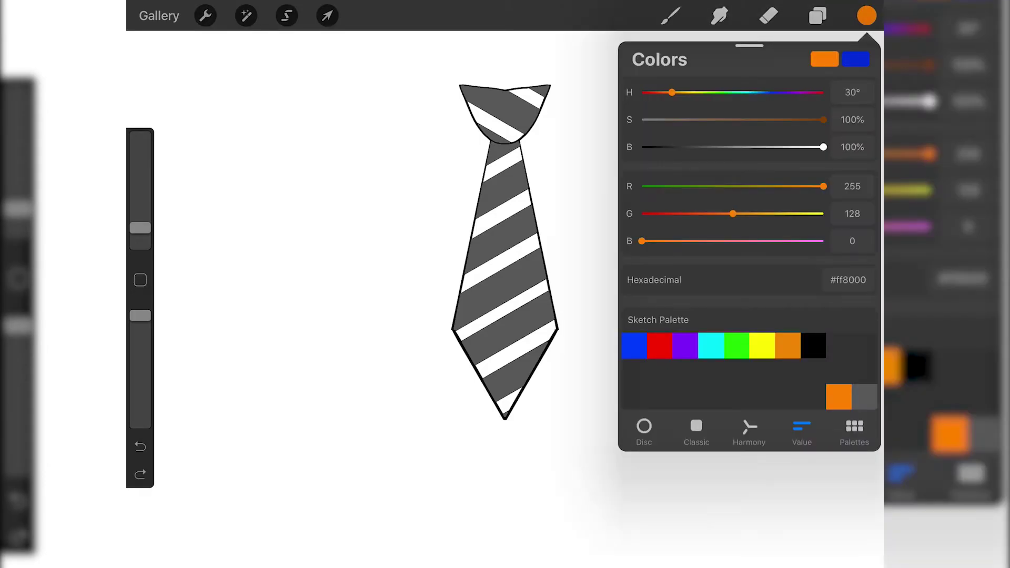
left_click_drag(866, 16, 532, 94)
mouse_move(866, 16)
left_mouse_down()
mouse_move(457, 140)
mouse_move(473, 238)
left_mouse_up()
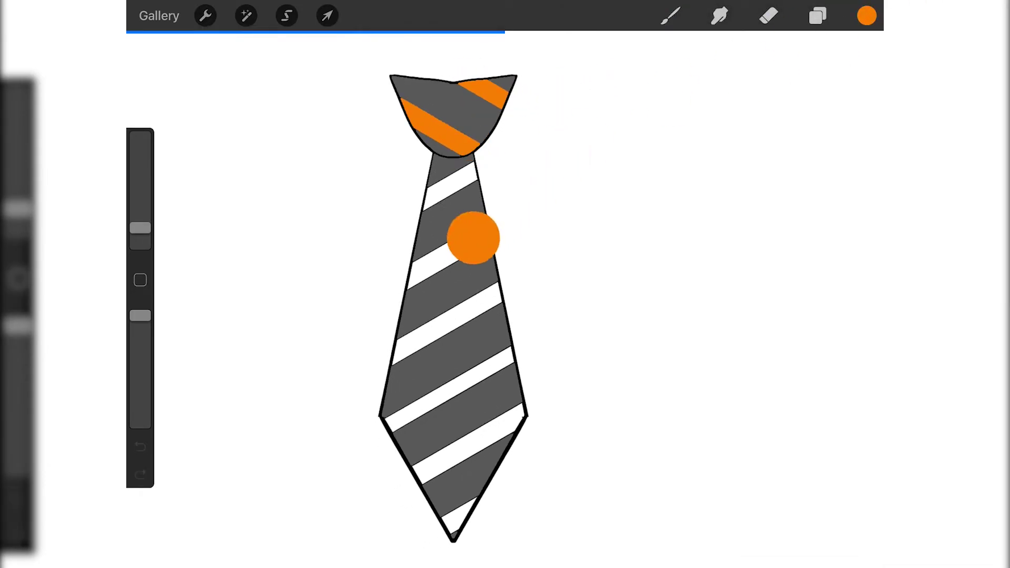
Move the colour layer beneath the outline layer and fill the remaining tie stripes orange.
left_click(818, 15)
left_click_drag(737, 113, 736, 161)
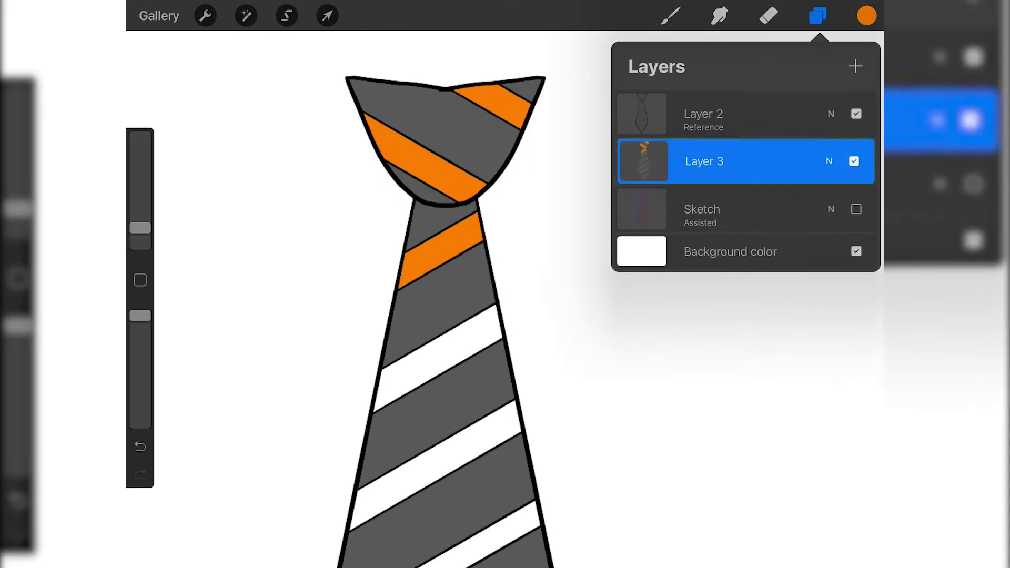
left_click(817, 16)
mouse_move(866, 15)
left_mouse_down()
mouse_move(529, 215)
mouse_move(505, 307)
mouse_move(515, 348)
mouse_move(507, 404)
left_mouse_up()
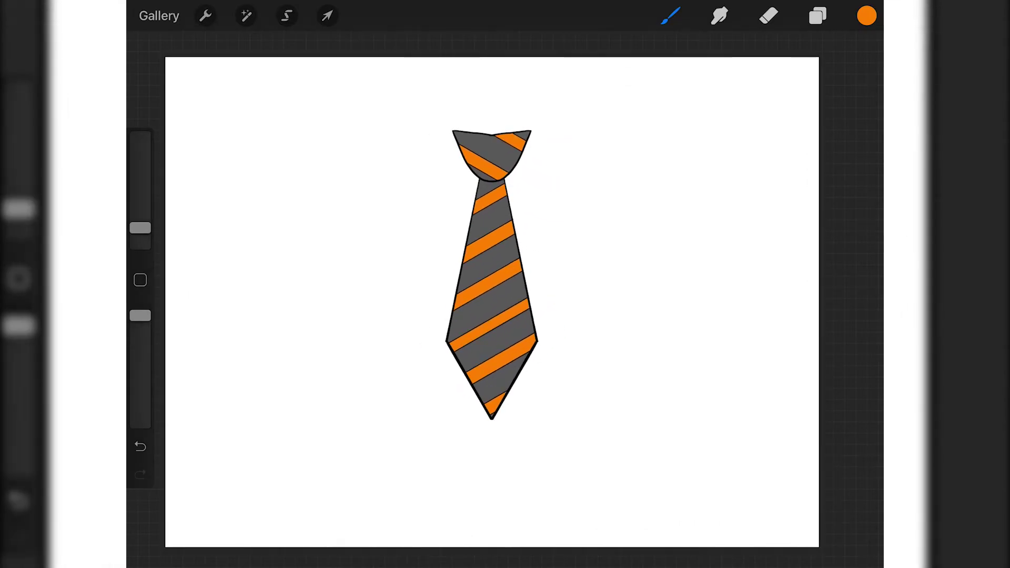
Move Layer 4 to the top of the layer stack.
left_click(817, 15)
left_click(704, 207)
left_click(705, 112)
left_click(866, 16)
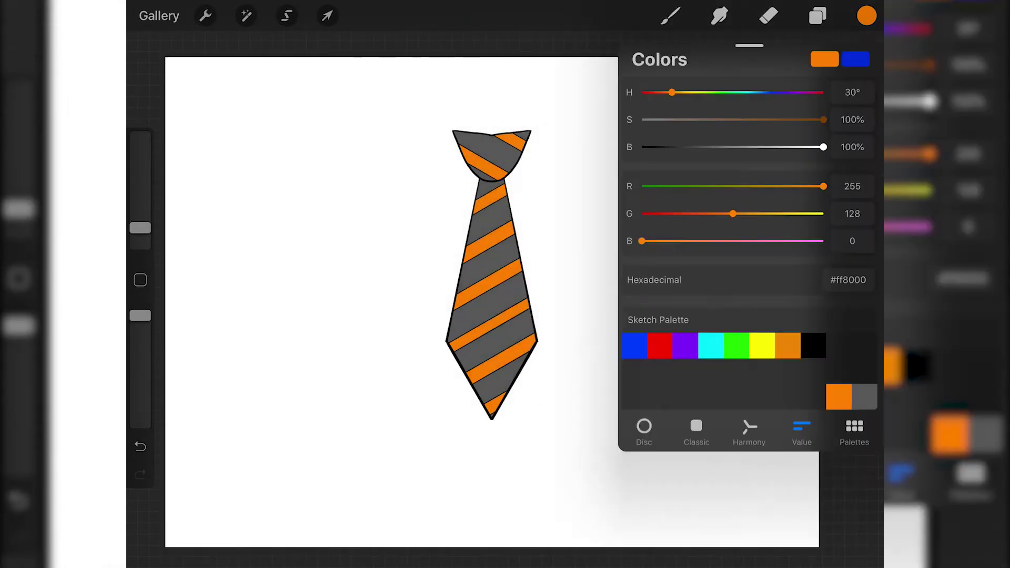
left_click(817, 16)
left_click_drag(705, 207, 705, 113)
Rename the layers to Linework, Colors and Shading.
left_click(705, 162)
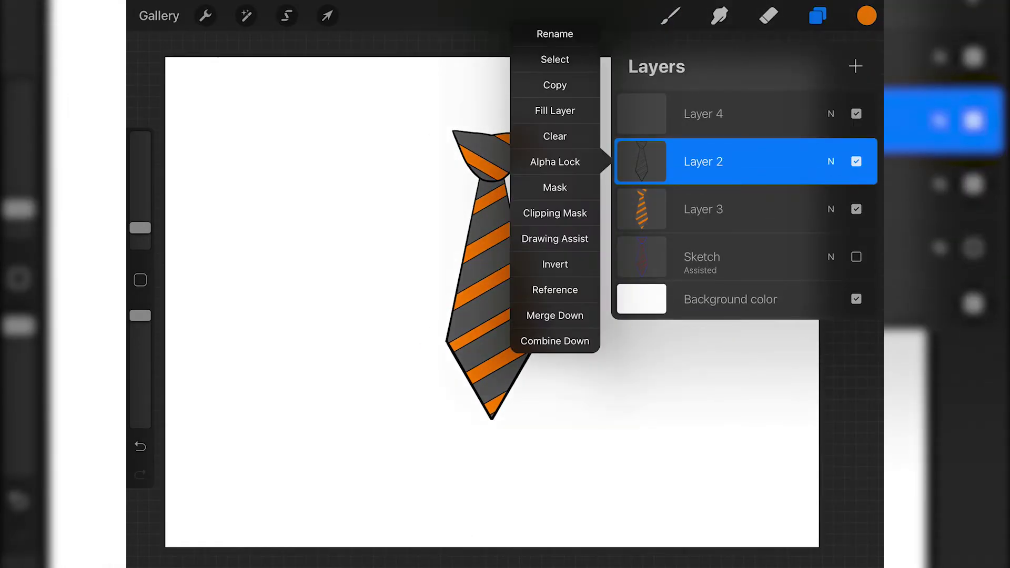
left_click(555, 56)
type("Linework")
left_click(705, 209)
left_click(704, 209)
left_click(554, 56)
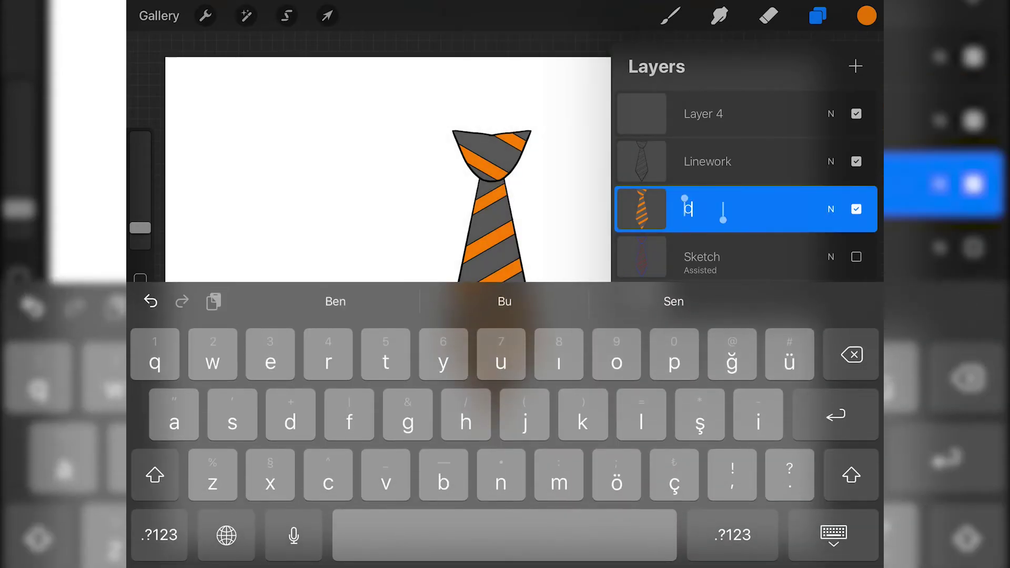
type("s")
key("Return")
left_click(704, 113)
left_click(704, 114)
type("Shading")
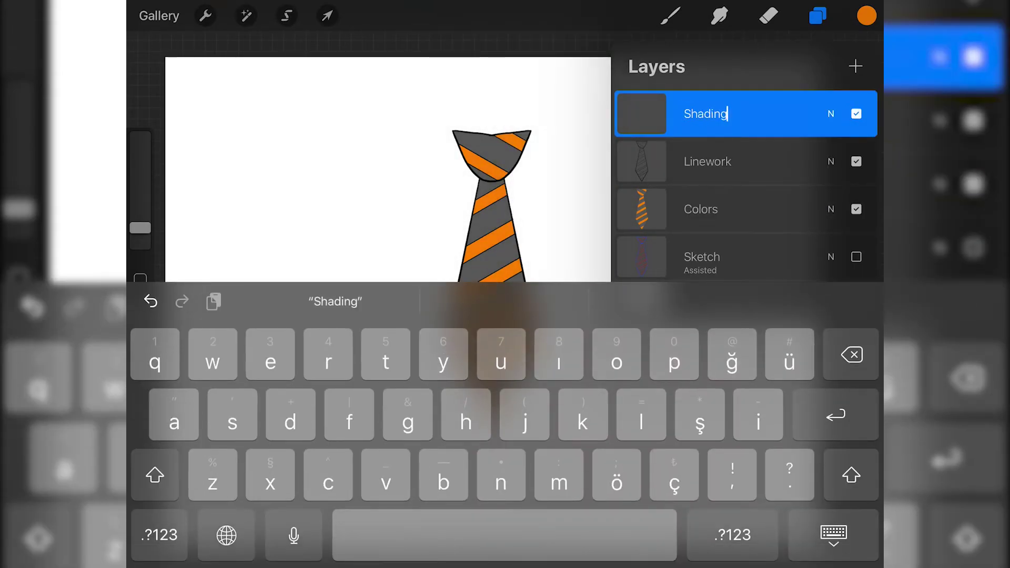
key("Return")
Pick black as the brush colour and set Shading as a clipping mask.
left_click(866, 16)
left_click(812, 345)
left_click(866, 16)
left_click(670, 16)
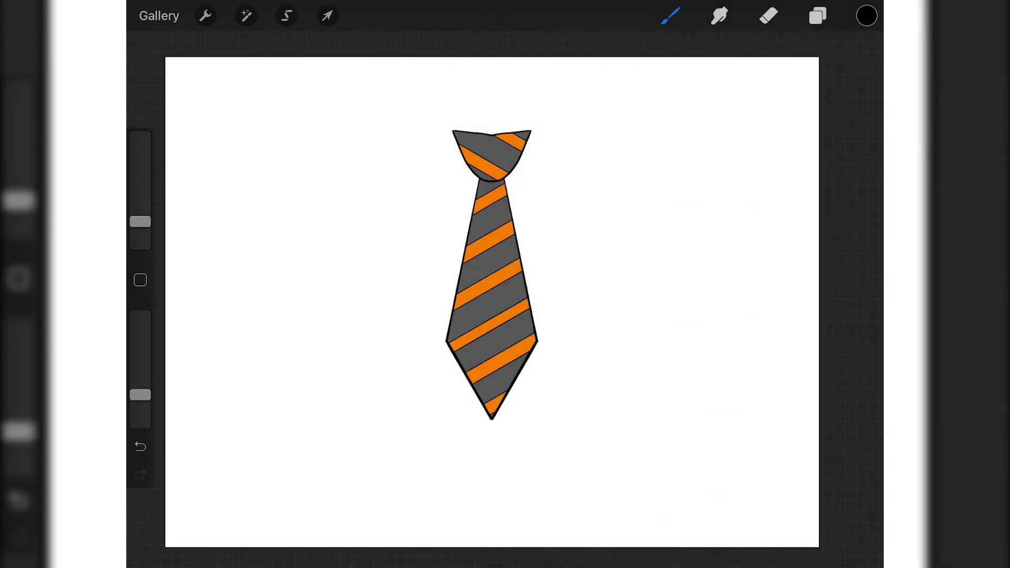
left_click(818, 15)
left_click(641, 114)
left_click(817, 16)
Reorder the layers, group Linework and Colors, duplicate the group and hide the original.
left_click(817, 16)
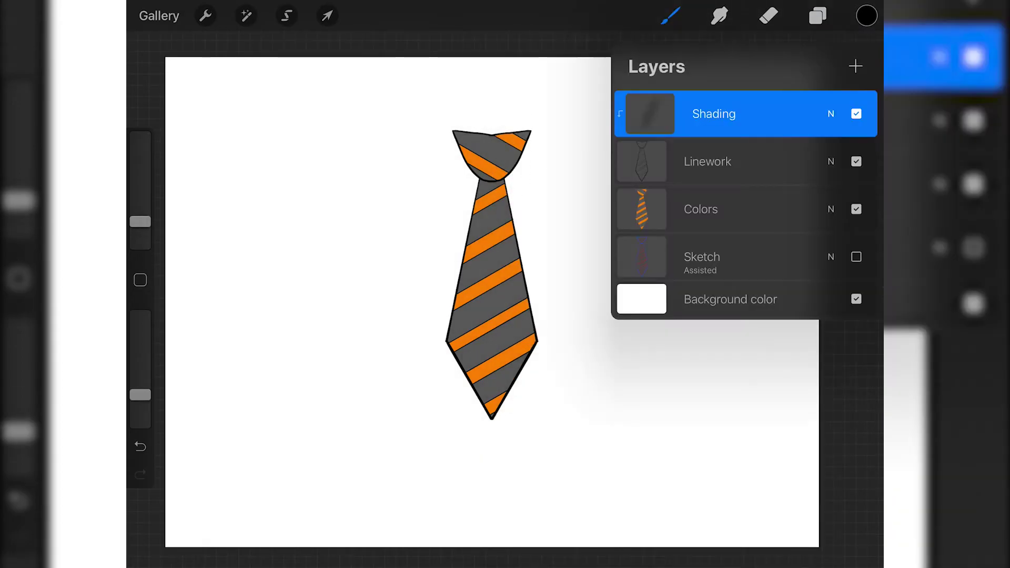
left_click_drag(705, 113, 705, 160)
mouse_move(705, 114)
left_mouse_down()
mouse_move(685, 197)
mouse_move(685, 161)
left_mouse_up()
left_click(830, 167)
left_click_drag(789, 166, 684, 166)
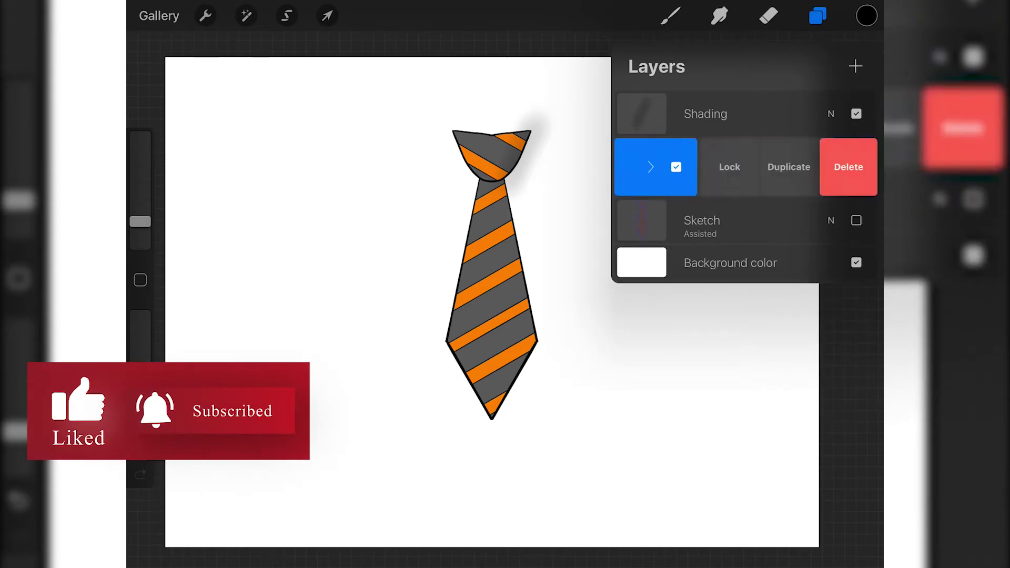
left_click(786, 165)
left_click(641, 161)
Name the combined layer 'The Tie' and select the clipped Shading layer for painting.
left_click(552, 34)
type("The")
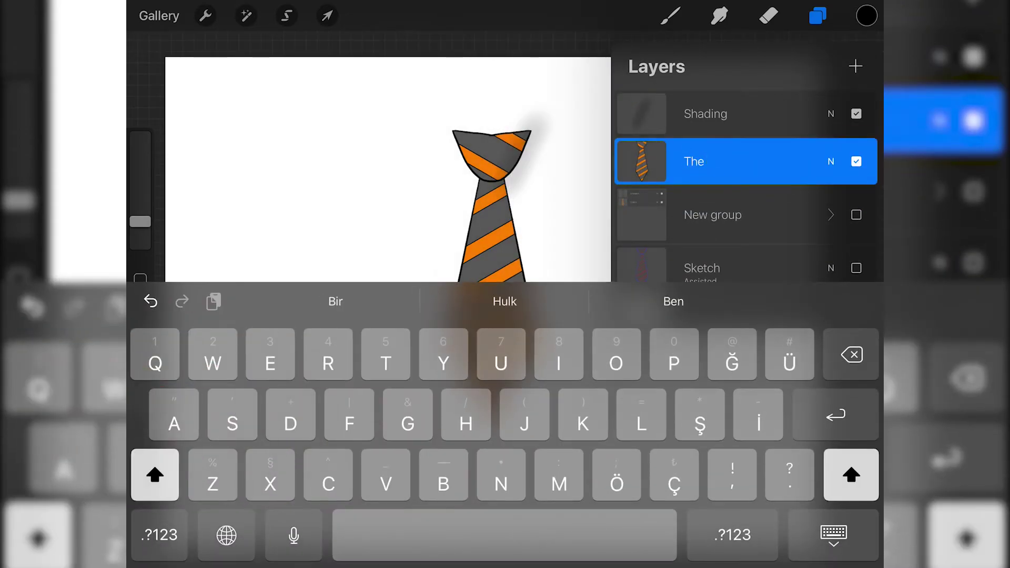
type(" Tie")
key("Return")
left_click(705, 114)
left_click(670, 15)
key("ctrl+z")
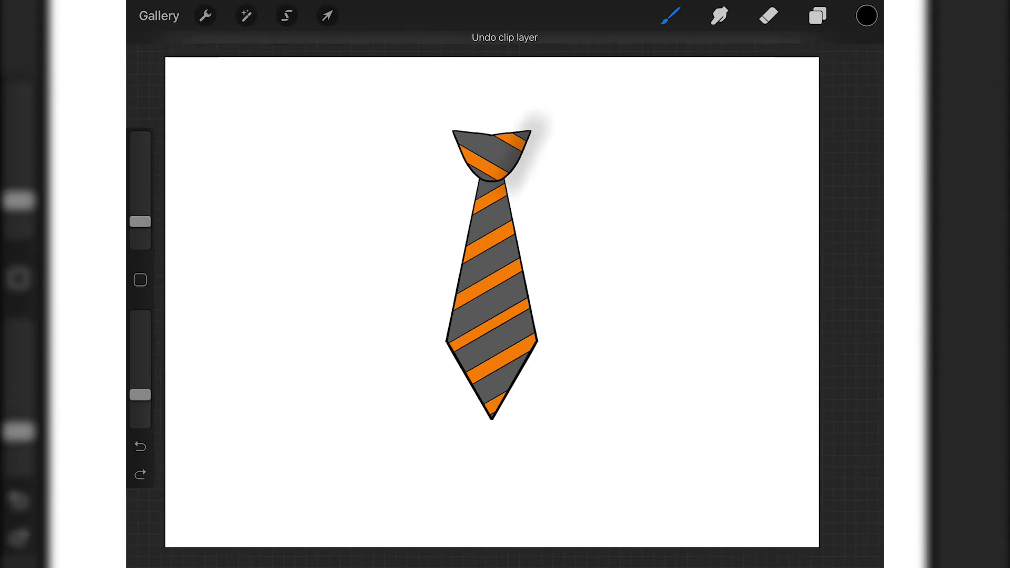
key("ctrl+shift+z")
left_click(818, 16)
left_click(818, 16)
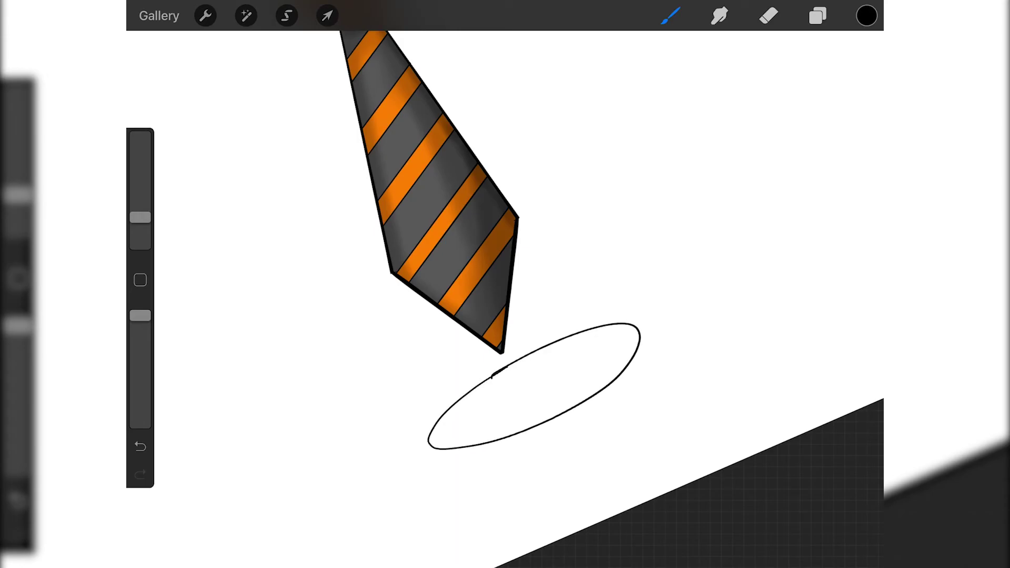
Rotate the oval flat beneath the tie and fill it with black.
left_click(327, 16)
mouse_move(521, 343)
left_mouse_down()
mouse_move(503, 344)
mouse_move(598, 356)
mouse_move(513, 374)
left_mouse_up()
left_click(327, 16)
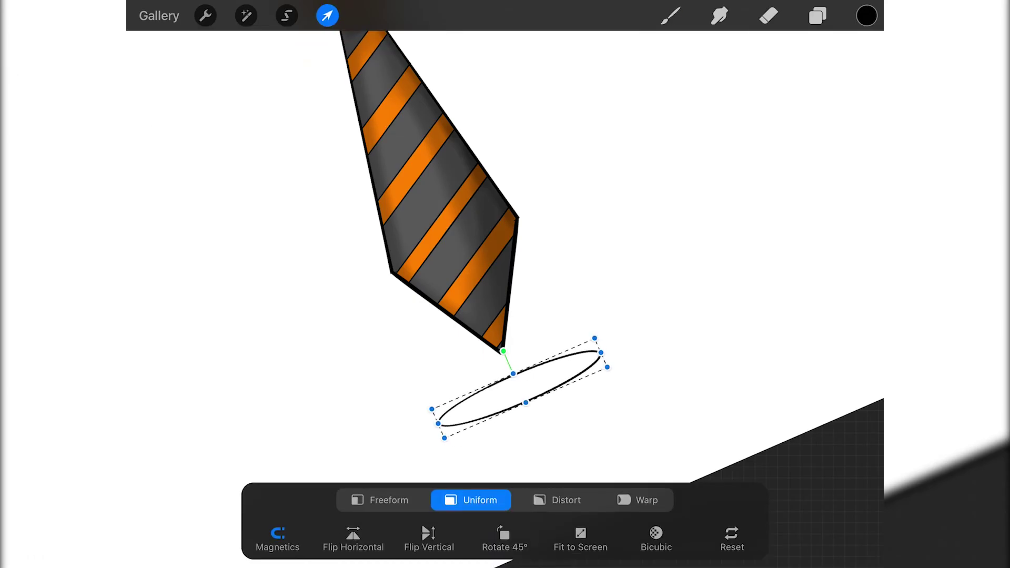
left_click_drag(866, 15, 559, 367)
Apply a Gaussian Blur of about 8% to soften the black oval.
left_click(245, 16)
left_click(207, 122)
mouse_move(368, 263)
left_mouse_down()
mouse_move(431, 263)
mouse_move(416, 263)
left_mouse_up()
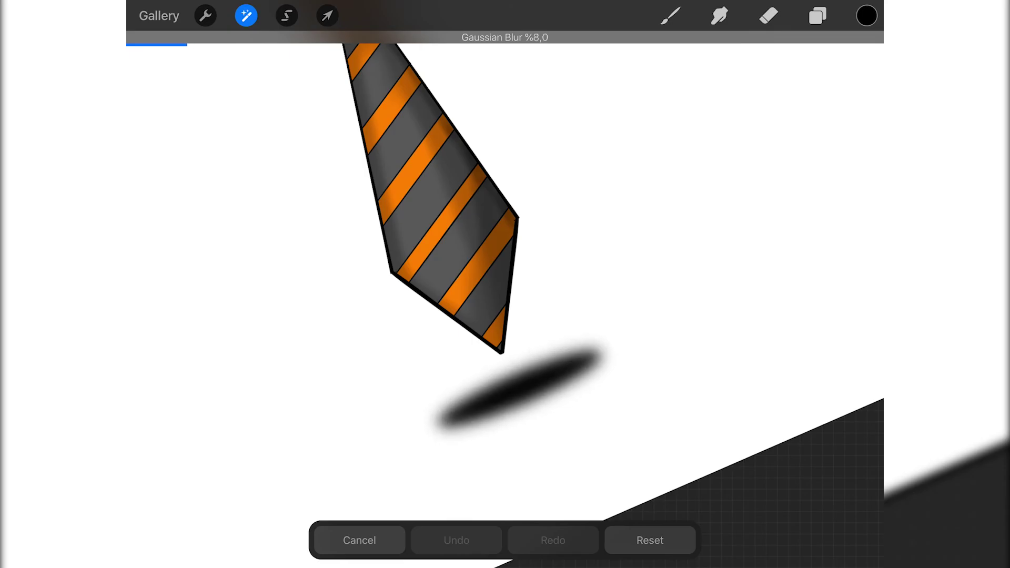
left_click(670, 16)
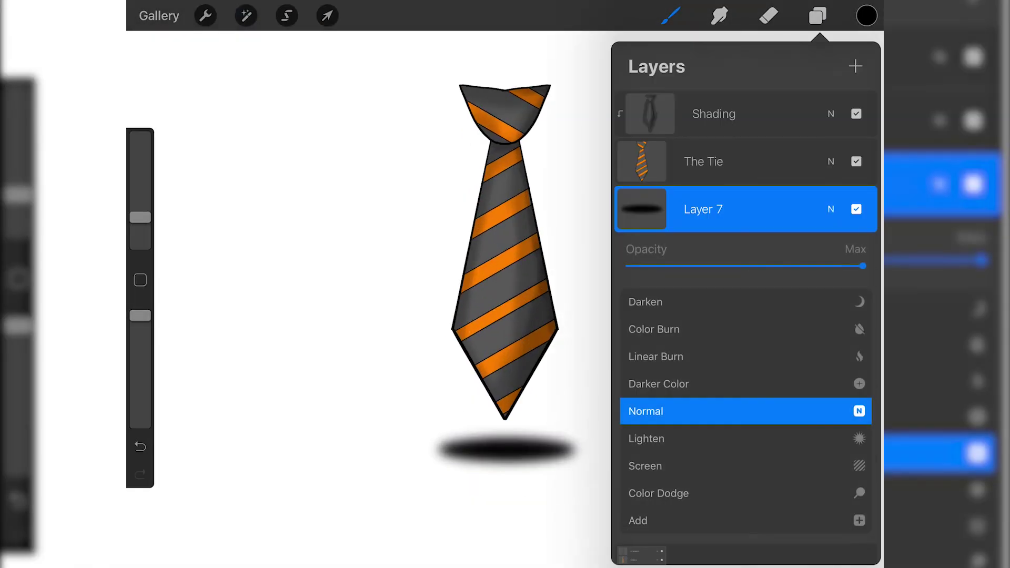
Lower the shadow layer's opacity to about 59% and return to the brush.
mouse_move(865, 266)
left_mouse_down()
mouse_move(748, 267)
mouse_move(773, 266)
left_mouse_up()
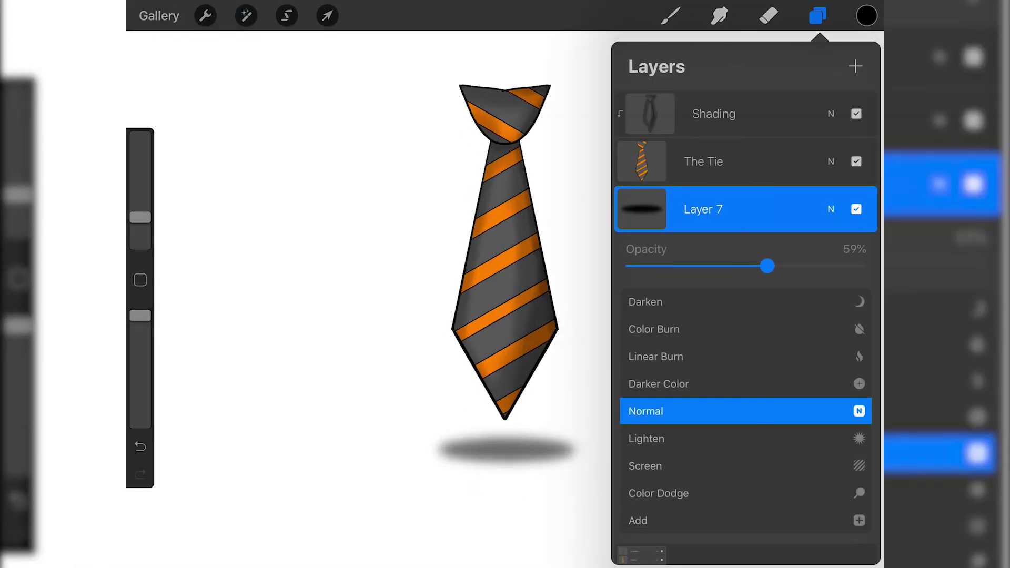
left_click(831, 209)
left_click(817, 15)
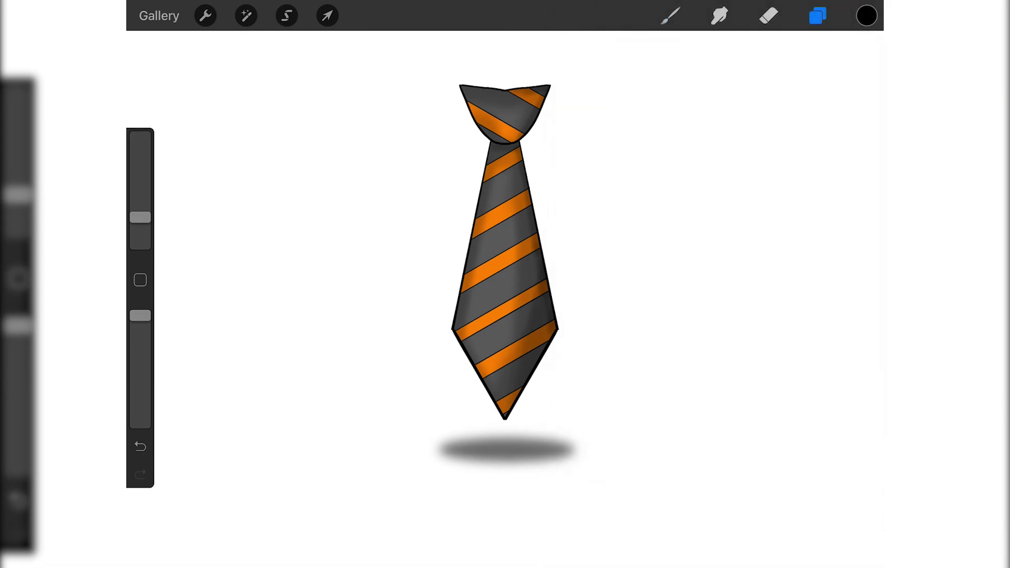
key("b")
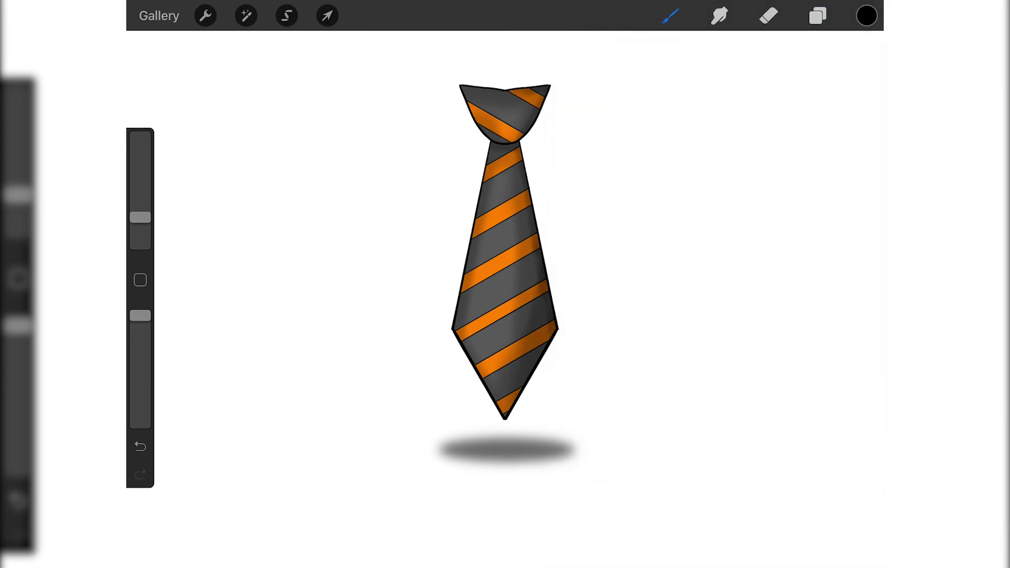